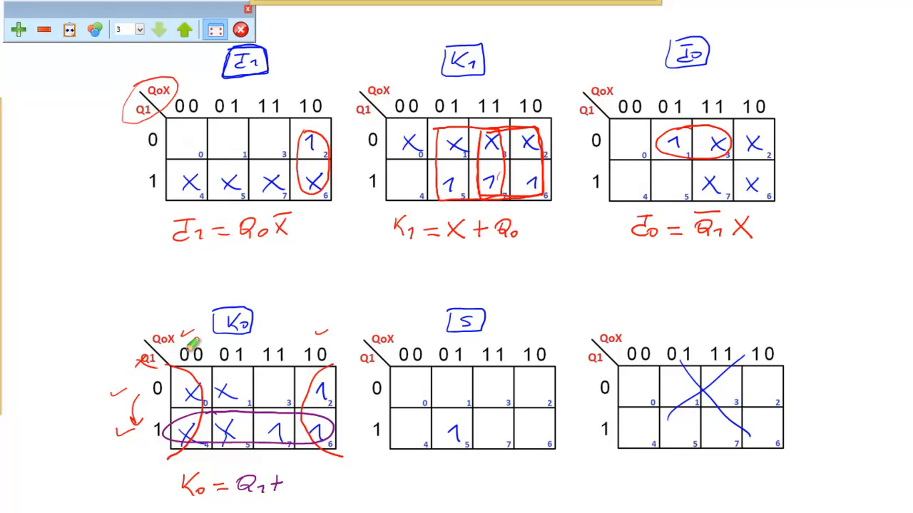
# Cross out the leading digits of columns 00 and 10 in the K0 map and complete its equation with NOT X
pyautogui.moveTo(306, 353); pyautogui.dragTo(313, 344)
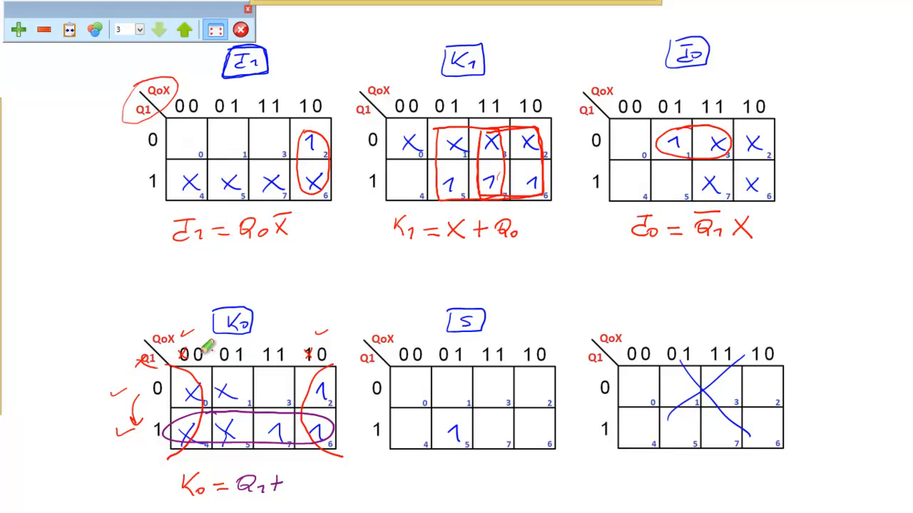
pyautogui.moveTo(295, 487)
pyautogui.mouseDown()
pyautogui.moveTo(299, 476)
pyautogui.moveTo(310, 492)
pyautogui.moveTo(331, 465)
pyautogui.mouseUp()
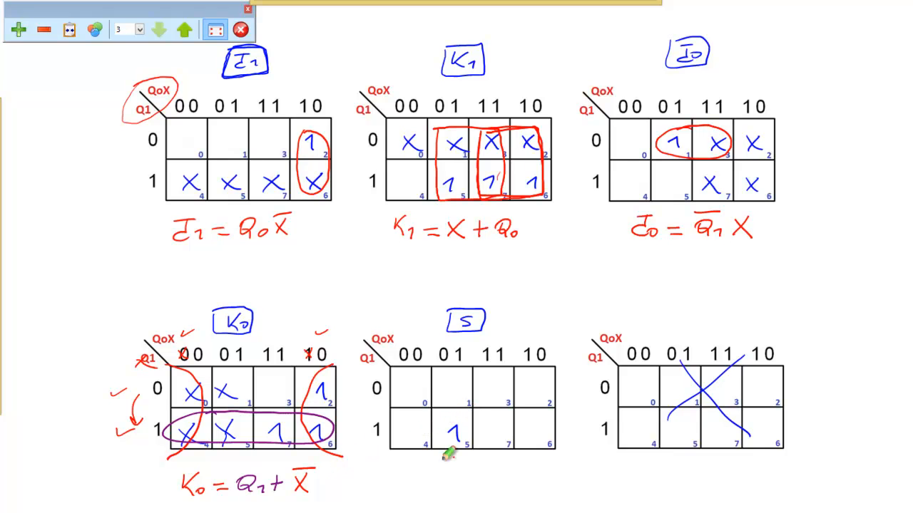
# Circle the lone 1 in the S map and write its red equation below as S0 = Q1·NOT Q0·X
pyautogui.moveTo(441, 473)
pyautogui.mouseDown()
pyautogui.moveTo(426, 484)
pyautogui.moveTo(467, 476)
pyautogui.mouseUp()
pyautogui.moveTo(454, 483); pyautogui.dragTo(467, 483)
pyautogui.moveTo(452, 428)
pyautogui.mouseDown()
pyautogui.moveTo(472, 429)
pyautogui.moveTo(456, 425)
pyautogui.mouseUp()
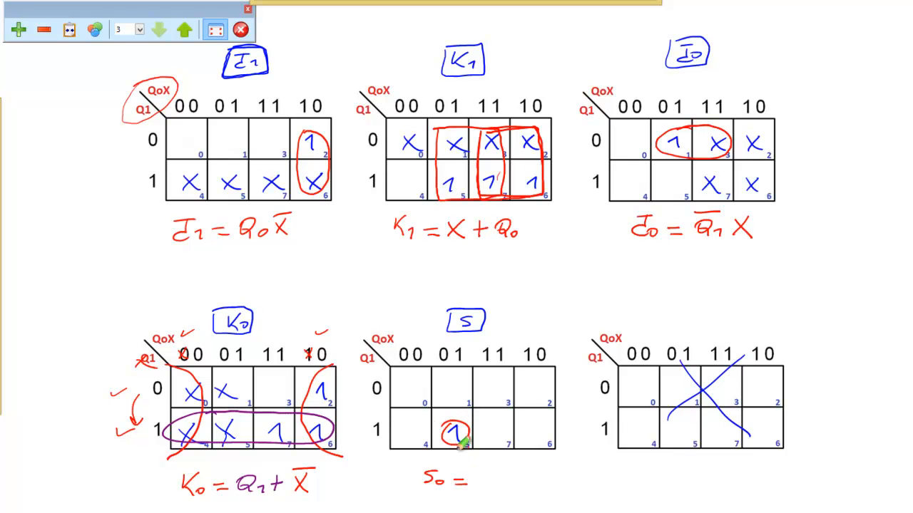
pyautogui.moveTo(478, 476)
pyautogui.mouseDown()
pyautogui.moveTo(502, 487)
pyautogui.moveTo(531, 482)
pyautogui.moveTo(529, 462)
pyautogui.moveTo(547, 476)
pyautogui.mouseUp()
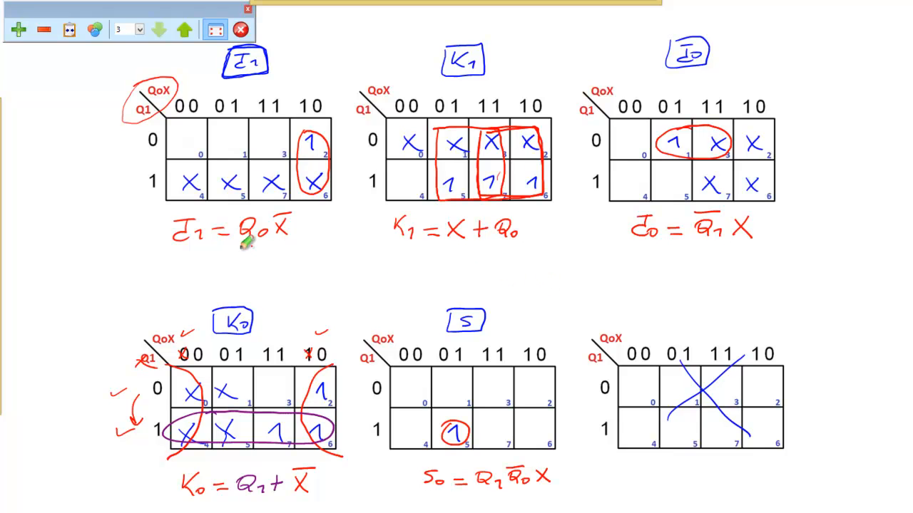
# Underline the five simplified equations for J1, K1, J0, K0 and S0 in red
pyautogui.moveTo(176, 252); pyautogui.dragTo(249, 250)
pyautogui.moveTo(398, 251); pyautogui.dragTo(517, 249)
pyautogui.moveTo(641, 253); pyautogui.dragTo(745, 251)
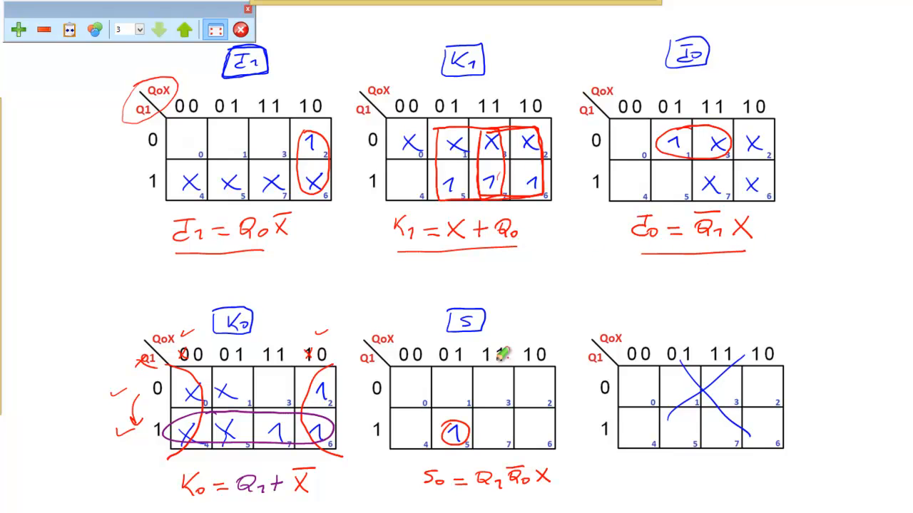
pyautogui.moveTo(190, 505); pyautogui.dragTo(313, 502)
pyautogui.moveTo(424, 491); pyautogui.dragTo(558, 489)
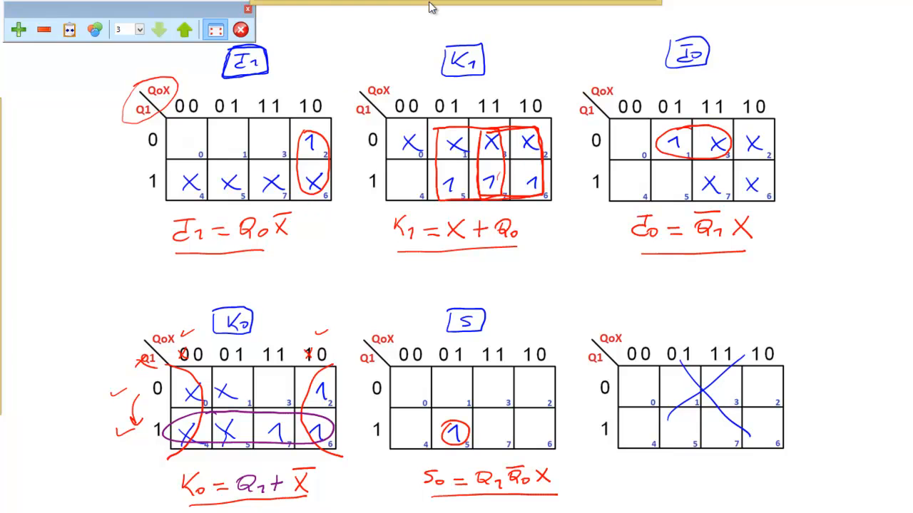
# Leave the full-screen whiteboard, switch to the screen recorder and stop the recording
pyautogui.moveTo(440, 11)
pyautogui.click(304, 28)
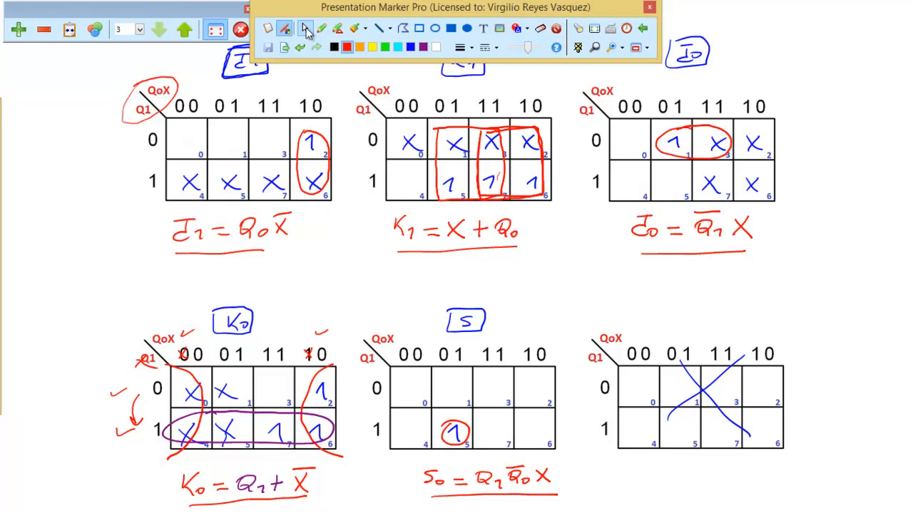
pyautogui.click(216, 31)
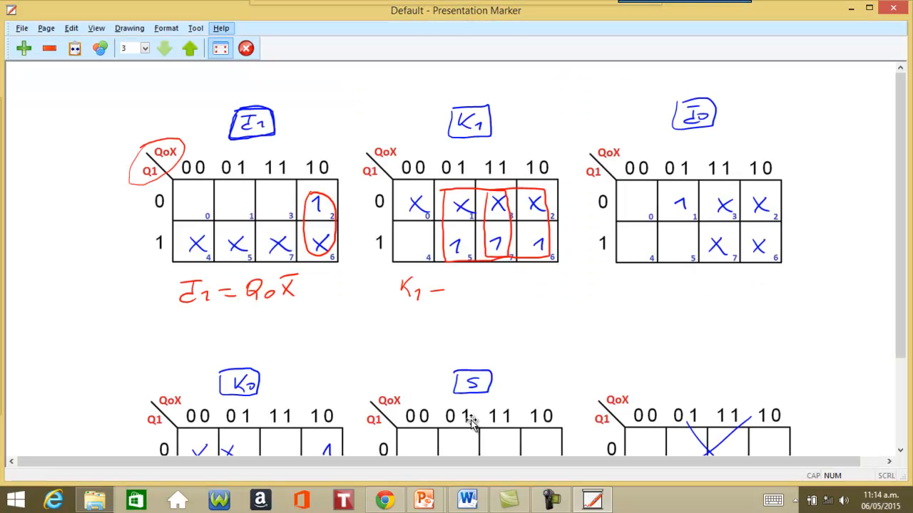
pyautogui.click(551, 499)
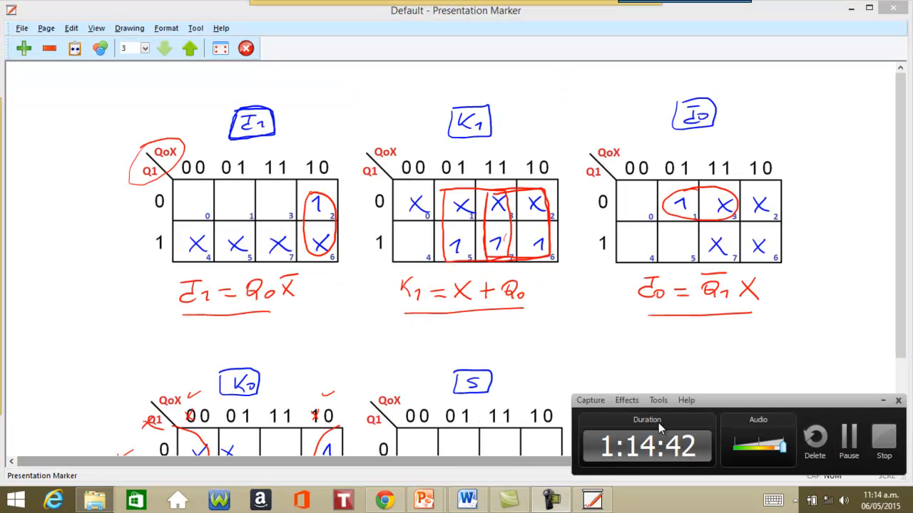
pyautogui.click(886, 440)
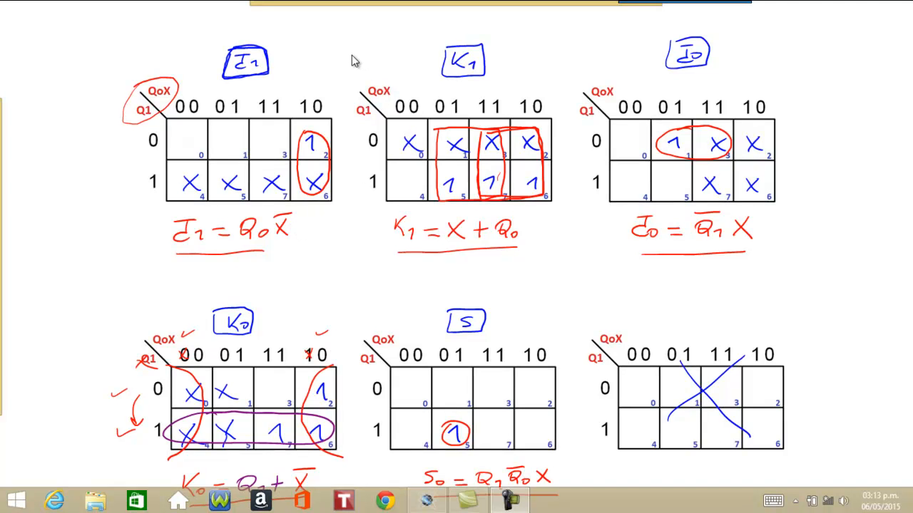
# Draw two purple flip-flop boxes labelled J1/K1 and J0/K0 beside the J0 heading, with a tick above each
pyautogui.moveTo(337, 6)
pyautogui.click(323, 29)
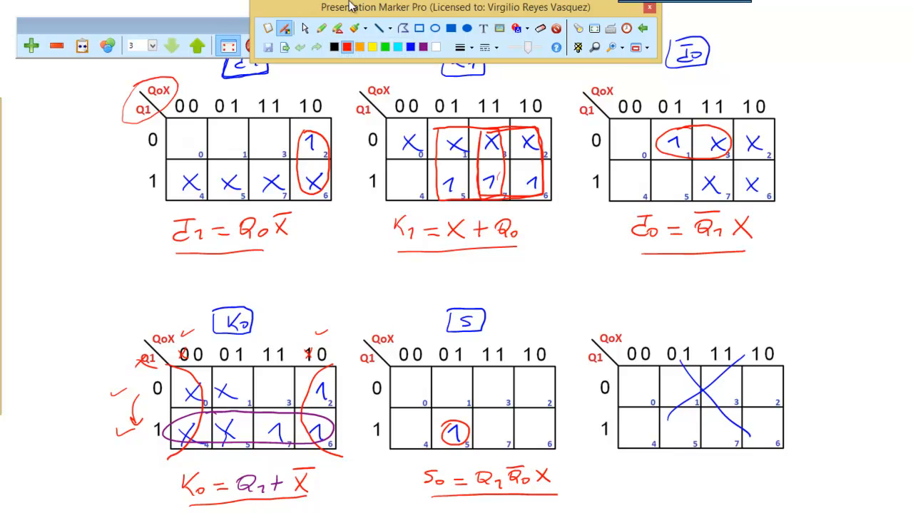
pyautogui.click(425, 50)
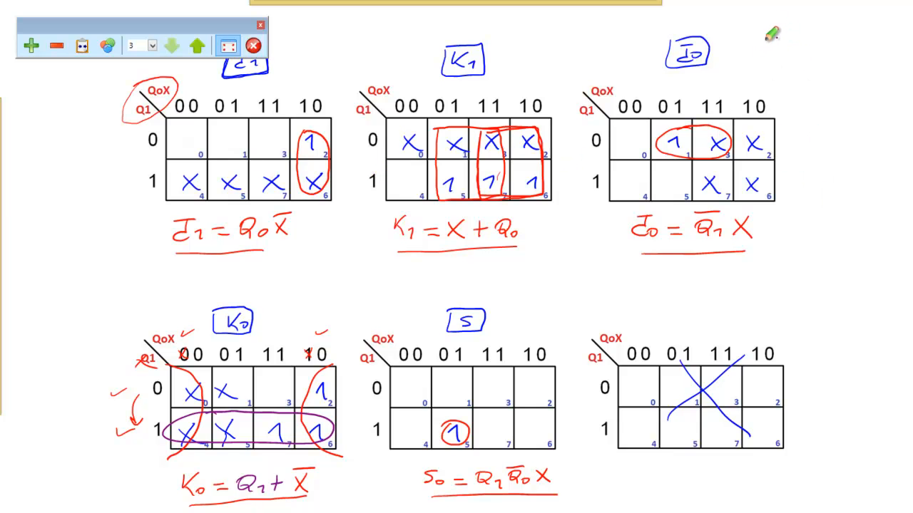
pyautogui.moveTo(770, 30)
pyautogui.mouseDown()
pyautogui.moveTo(770, 63)
pyautogui.moveTo(796, 61)
pyautogui.moveTo(791, 29)
pyautogui.moveTo(770, 29)
pyautogui.mouseUp()
pyautogui.moveTo(836, 27)
pyautogui.mouseDown()
pyautogui.moveTo(835, 61)
pyautogui.moveTo(869, 27)
pyautogui.moveTo(844, 27)
pyautogui.mouseUp()
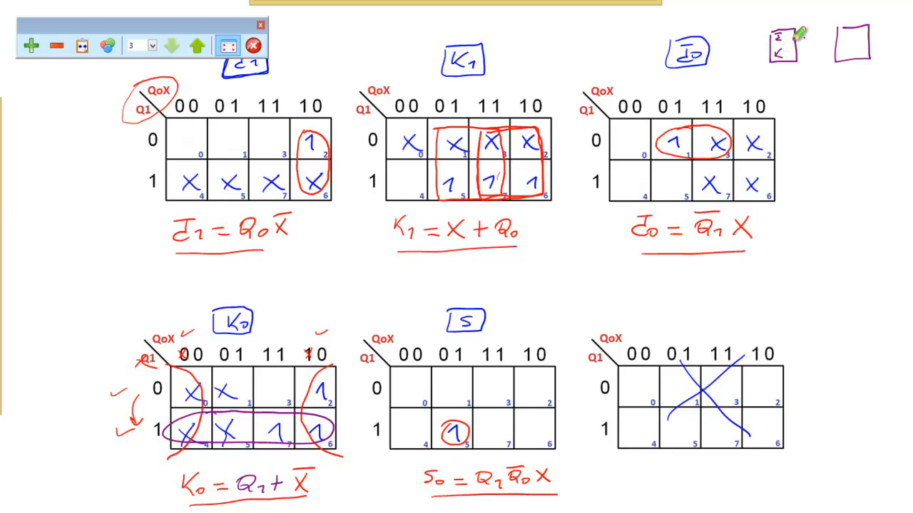
pyautogui.moveTo(792, 31); pyautogui.dragTo(793, 40)
pyautogui.moveTo(791, 48); pyautogui.dragTo(793, 57)
pyautogui.moveTo(844, 32)
pyautogui.mouseDown()
pyautogui.moveTo(846, 40)
pyautogui.moveTo(854, 30)
pyautogui.mouseUp()
pyautogui.moveTo(843, 40); pyautogui.dragTo(850, 40)
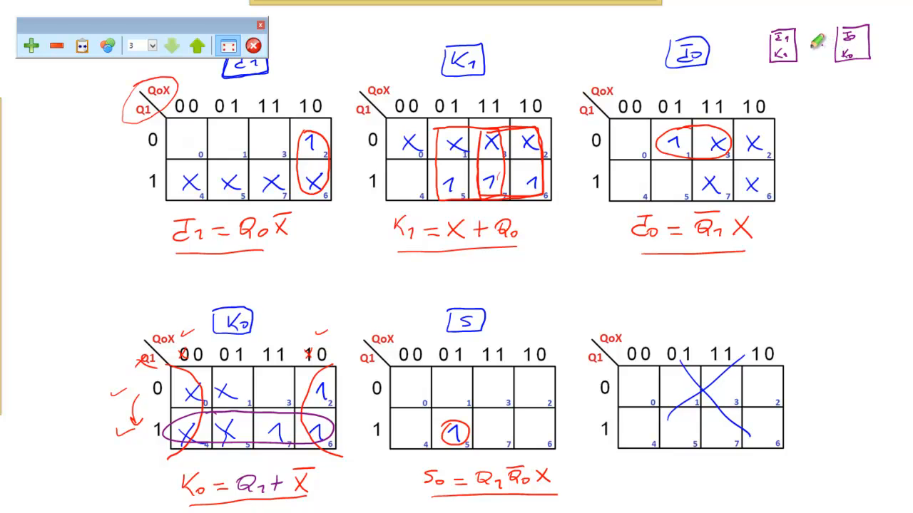
pyautogui.moveTo(775, 22); pyautogui.dragTo(782, 20)
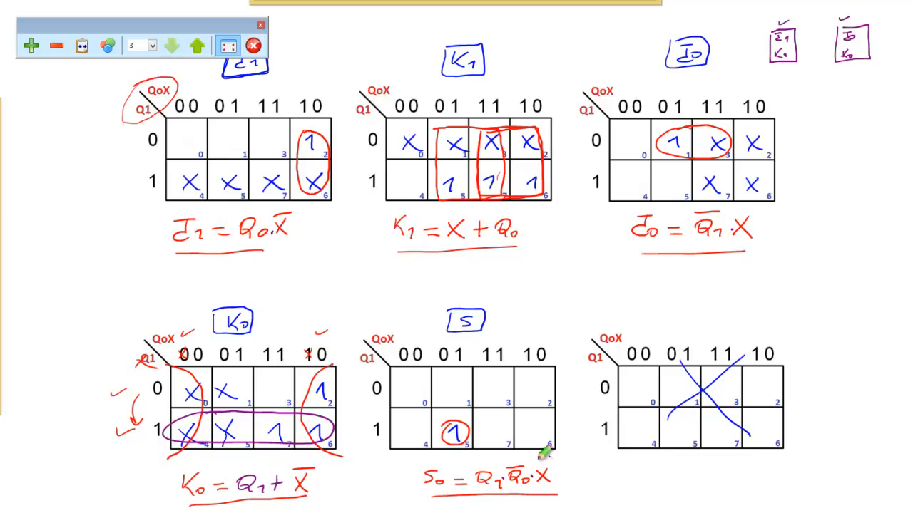
# Note the AND gates as "4 and" or "2 and 2", "1 and 3", ticking the J1, J0 and S0 product equations
pyautogui.moveTo(783, 255)
pyautogui.mouseDown()
pyautogui.moveTo(785, 272)
pyautogui.moveTo(840, 261)
pyautogui.mouseUp()
pyautogui.moveTo(235, 254)
pyautogui.mouseDown()
pyautogui.moveTo(241, 261)
pyautogui.moveTo(251, 251)
pyautogui.mouseUp()
pyautogui.moveTo(708, 252); pyautogui.dragTo(719, 249)
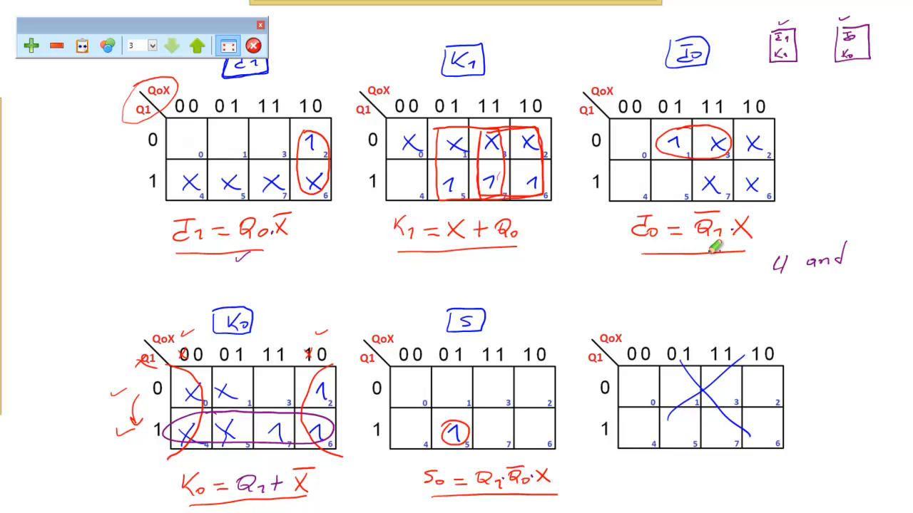
pyautogui.moveTo(778, 256)
pyautogui.mouseDown()
pyautogui.moveTo(765, 278)
pyautogui.moveTo(775, 311)
pyautogui.moveTo(878, 293)
pyautogui.mouseUp()
pyautogui.moveTo(553, 473); pyautogui.dragTo(564, 468)
pyautogui.moveTo(827, 318)
pyautogui.mouseDown()
pyautogui.moveTo(864, 299)
pyautogui.moveTo(878, 306)
pyautogui.moveTo(865, 320)
pyautogui.mouseUp()
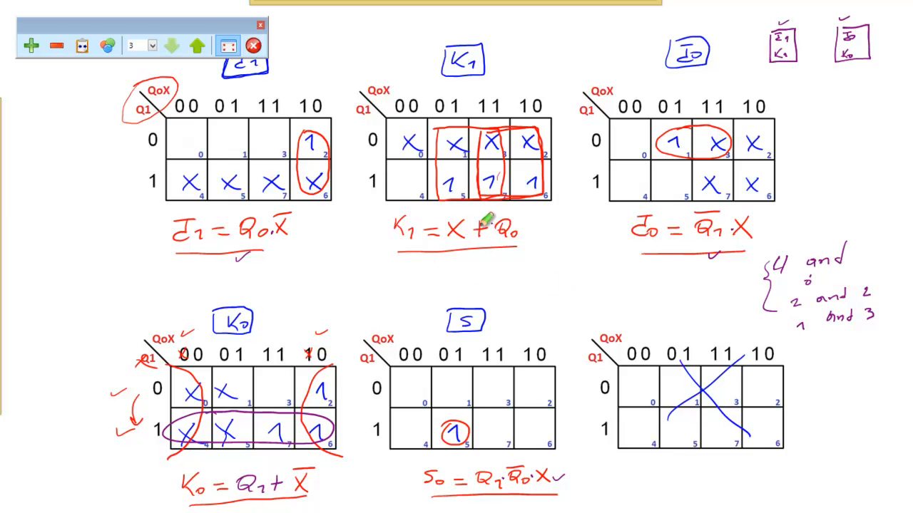
# Circle the plus signs in the K1 and K0 equations and add the gate notes "2 or 2" and "1 Not"
pyautogui.moveTo(475, 221); pyautogui.dragTo(476, 222)
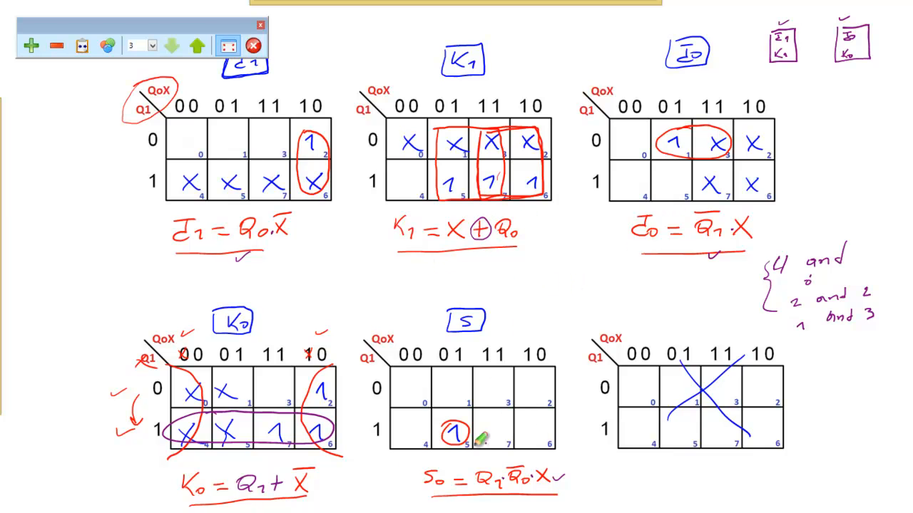
pyautogui.moveTo(271, 489)
pyautogui.mouseDown()
pyautogui.moveTo(268, 478)
pyautogui.moveTo(283, 486)
pyautogui.mouseUp()
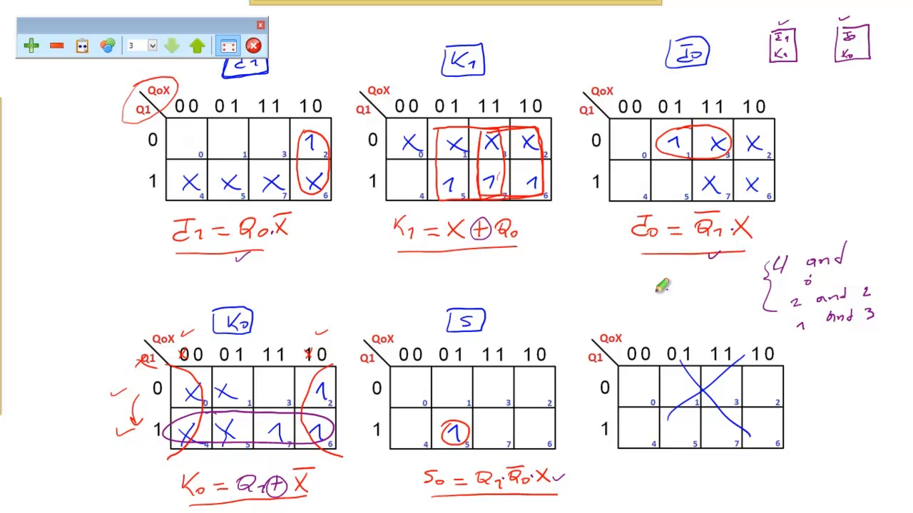
pyautogui.moveTo(585, 274)
pyautogui.mouseDown()
pyautogui.moveTo(603, 285)
pyautogui.moveTo(668, 279)
pyautogui.mouseUp()
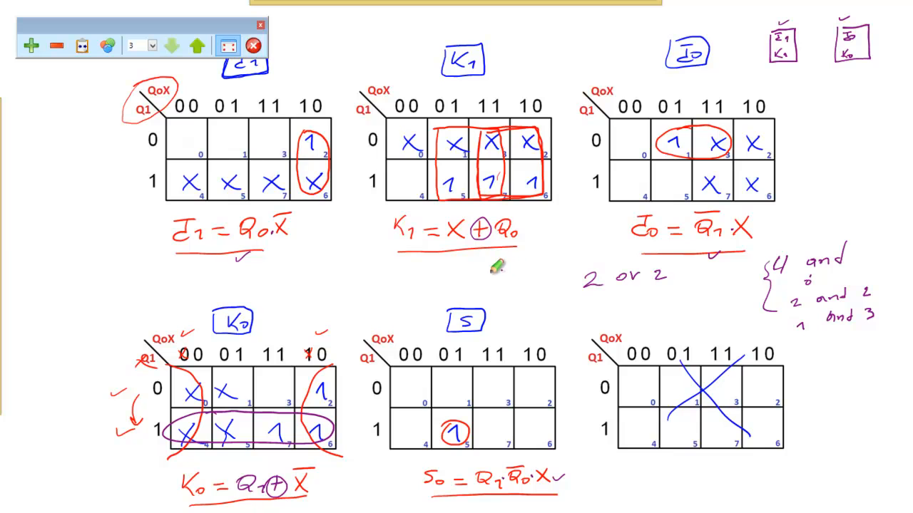
pyautogui.moveTo(483, 271)
pyautogui.mouseDown()
pyautogui.moveTo(487, 279)
pyautogui.moveTo(529, 269)
pyautogui.mouseUp()
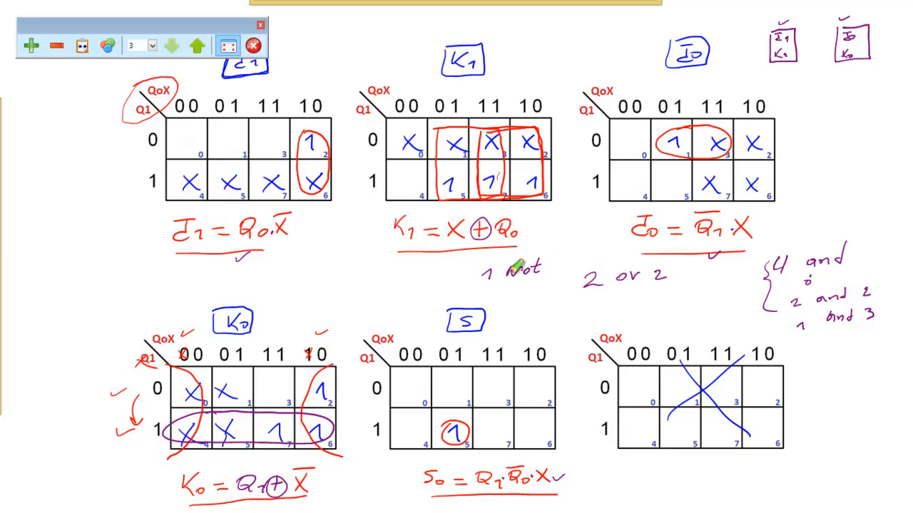
# Underline the NOT, OR and AND gate notes and the pair of flip-flop boxes in purple
pyautogui.moveTo(491, 285)
pyautogui.mouseDown()
pyautogui.moveTo(536, 272)
pyautogui.moveTo(660, 281)
pyautogui.mouseUp()
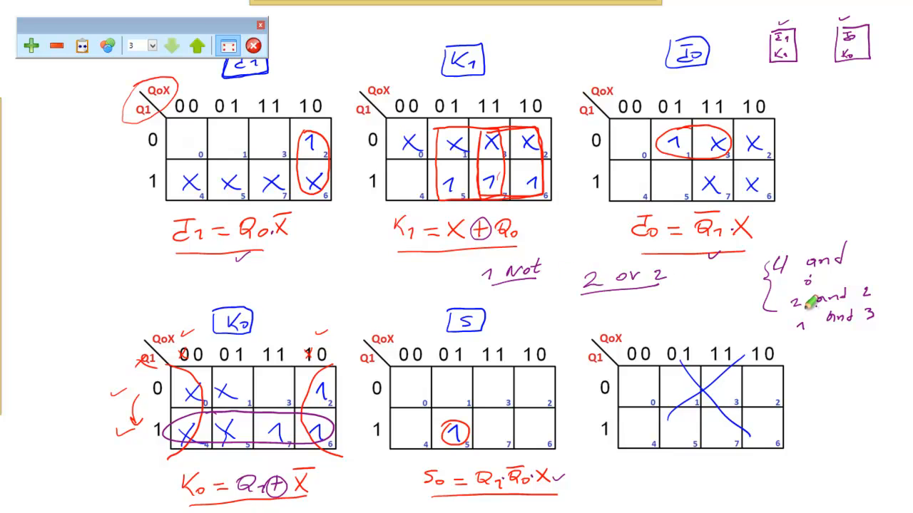
pyautogui.moveTo(793, 308); pyautogui.dragTo(870, 302)
pyautogui.moveTo(808, 338); pyautogui.dragTo(889, 322)
pyautogui.moveTo(773, 75); pyautogui.dragTo(861, 74)
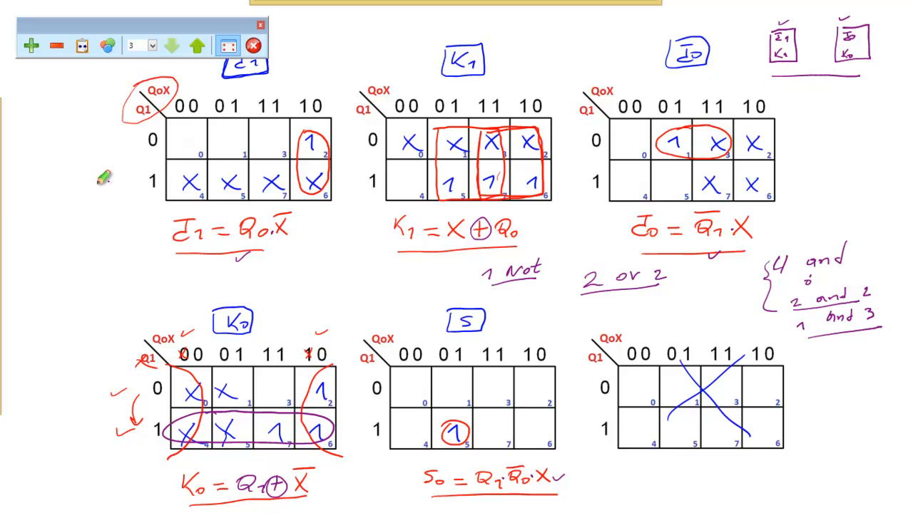
# Write the input notes "X logic state" and "CLK logic state" beside the J1 map, circling X and CLK
pyautogui.moveTo(37, 159)
pyautogui.mouseDown()
pyautogui.moveTo(63, 178)
pyautogui.moveTo(41, 180)
pyautogui.mouseUp()
pyautogui.moveTo(69, 149)
pyautogui.mouseDown()
pyautogui.moveTo(73, 158)
pyautogui.moveTo(111, 140)
pyautogui.moveTo(91, 175)
pyautogui.moveTo(128, 155)
pyautogui.mouseUp()
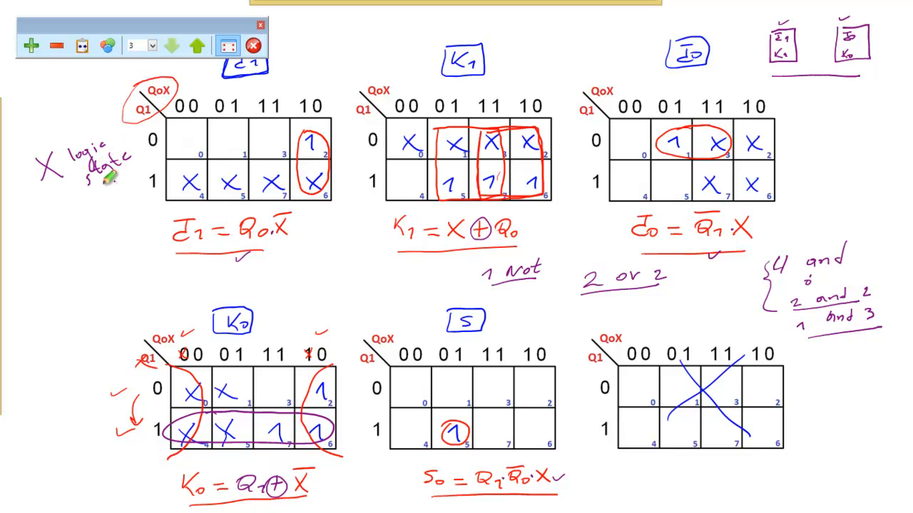
pyautogui.moveTo(30, 265)
pyautogui.mouseDown()
pyautogui.moveTo(33, 278)
pyautogui.moveTo(66, 261)
pyautogui.moveTo(51, 302)
pyautogui.moveTo(74, 270)
pyautogui.moveTo(87, 280)
pyautogui.moveTo(94, 243)
pyautogui.moveTo(111, 247)
pyautogui.mouseUp()
pyautogui.moveTo(85, 237)
pyautogui.mouseDown()
pyautogui.moveTo(81, 247)
pyautogui.moveTo(100, 232)
pyautogui.mouseUp()
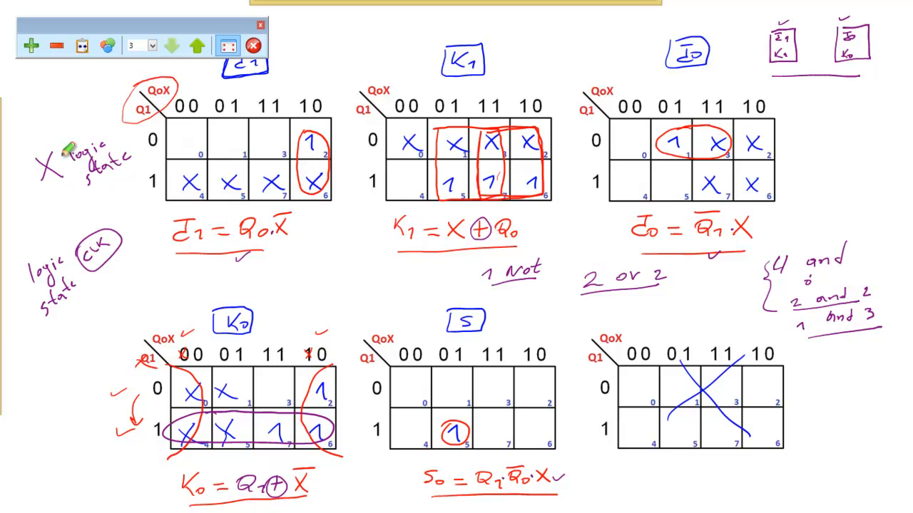
pyautogui.moveTo(74, 152)
pyautogui.mouseDown()
pyautogui.moveTo(35, 159)
pyautogui.moveTo(63, 180)
pyautogui.moveTo(58, 141)
pyautogui.mouseUp()
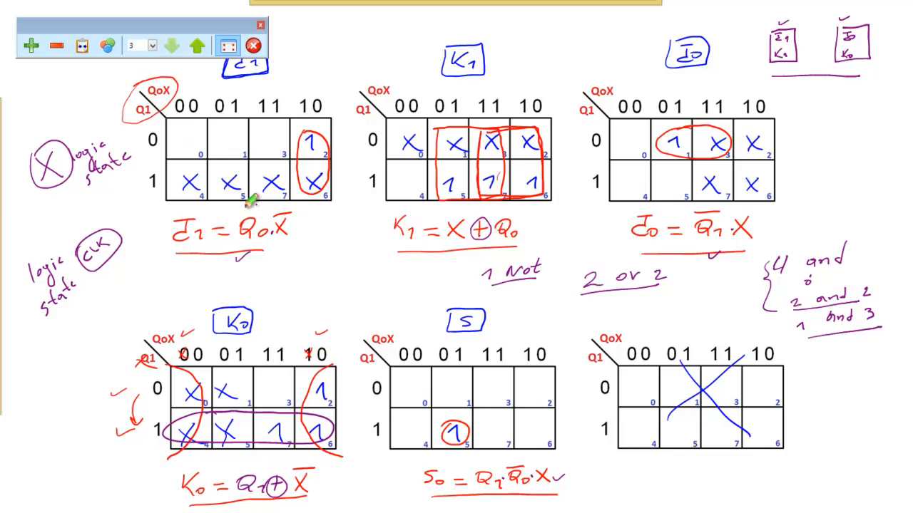
# Erase most of the X and CLK logic state notes and part of the "1 Not" note, and return to the pen
pyautogui.moveTo(605, 7)
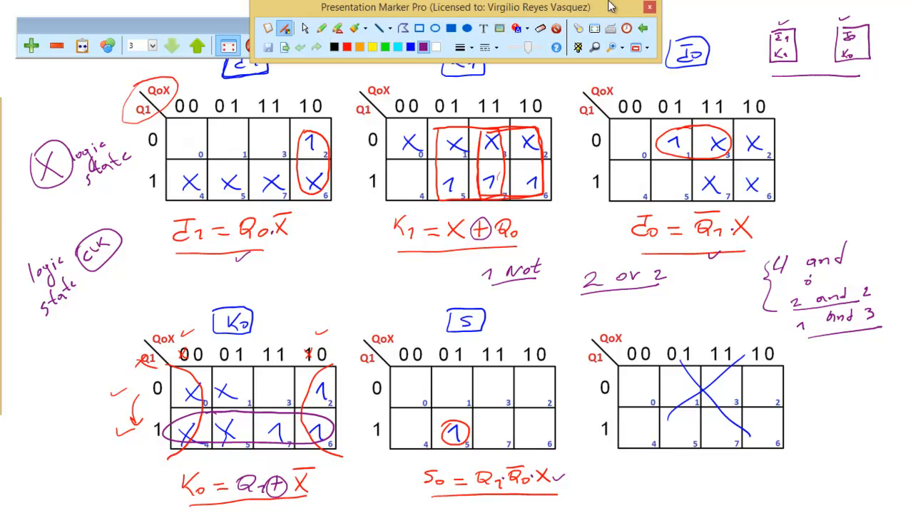
pyautogui.click(540, 27)
pyautogui.moveTo(86, 260)
pyautogui.mouseDown()
pyautogui.moveTo(63, 278)
pyautogui.moveTo(99, 237)
pyautogui.moveTo(85, 279)
pyautogui.moveTo(65, 263)
pyautogui.moveTo(92, 268)
pyautogui.mouseUp()
pyautogui.moveTo(53, 175)
pyautogui.mouseDown()
pyautogui.moveTo(48, 153)
pyautogui.moveTo(125, 159)
pyautogui.mouseUp()
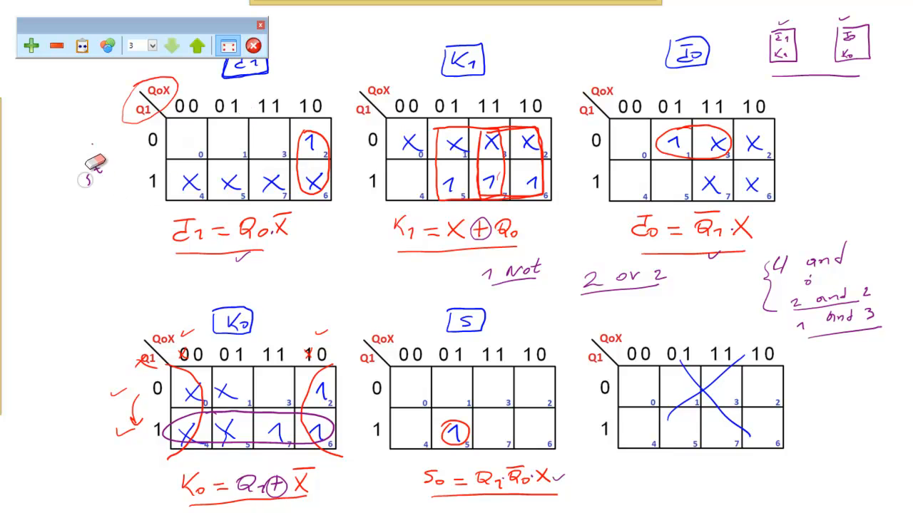
pyautogui.moveTo(512, 261); pyautogui.dragTo(532, 264)
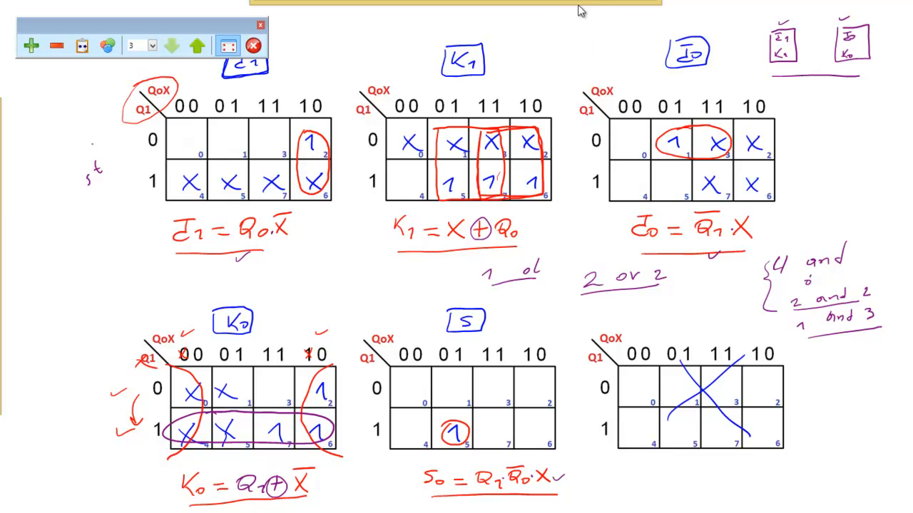
pyautogui.moveTo(579, 7)
pyautogui.moveTo(424, 6)
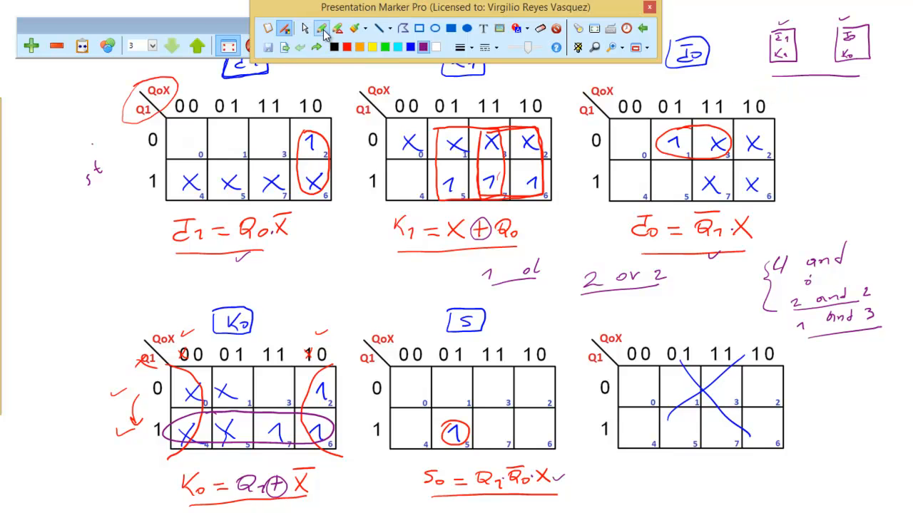
pyautogui.click(322, 32)
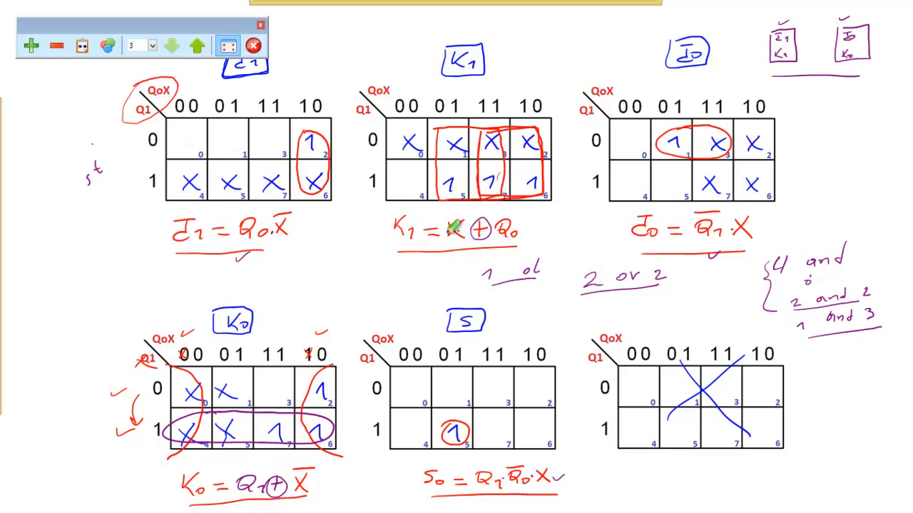
# Leave the full-screen whiteboard, switch to the Proteus schematic and enlarge the area holding all the placed components
pyautogui.moveTo(485, 6)
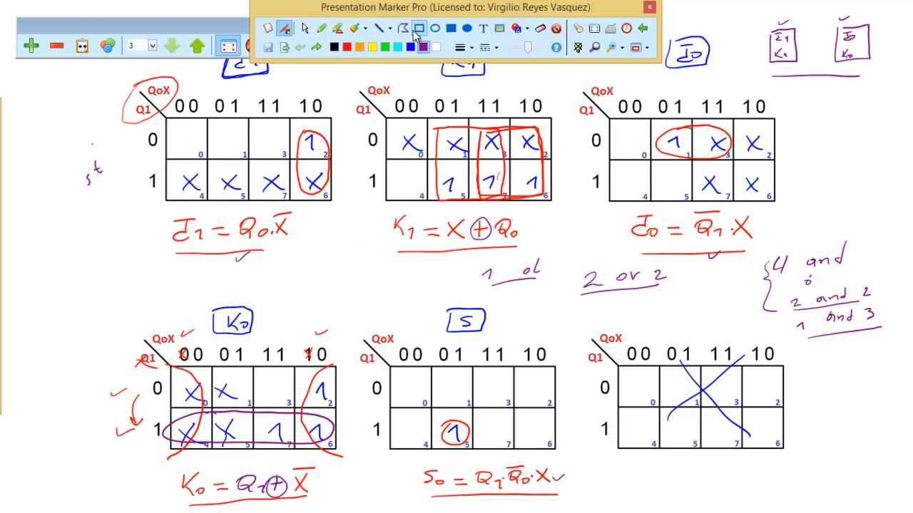
pyautogui.click(232, 52)
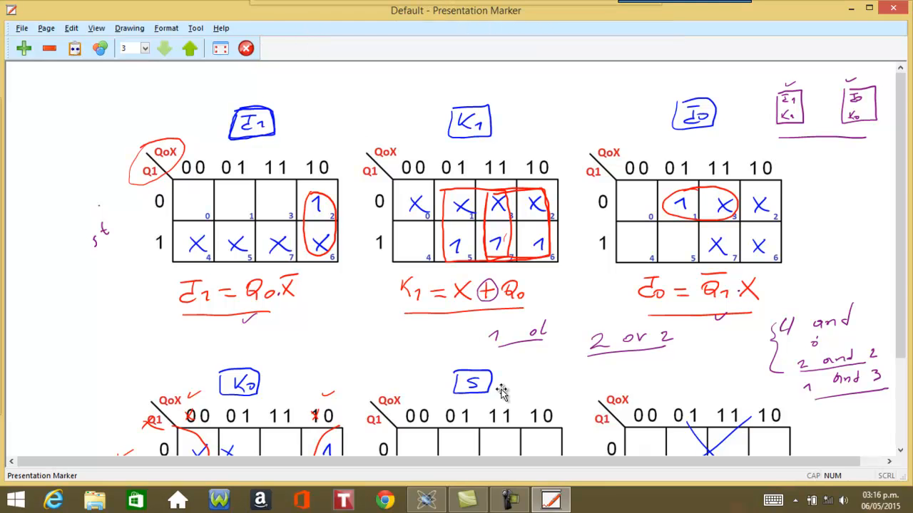
pyautogui.click(443, 502)
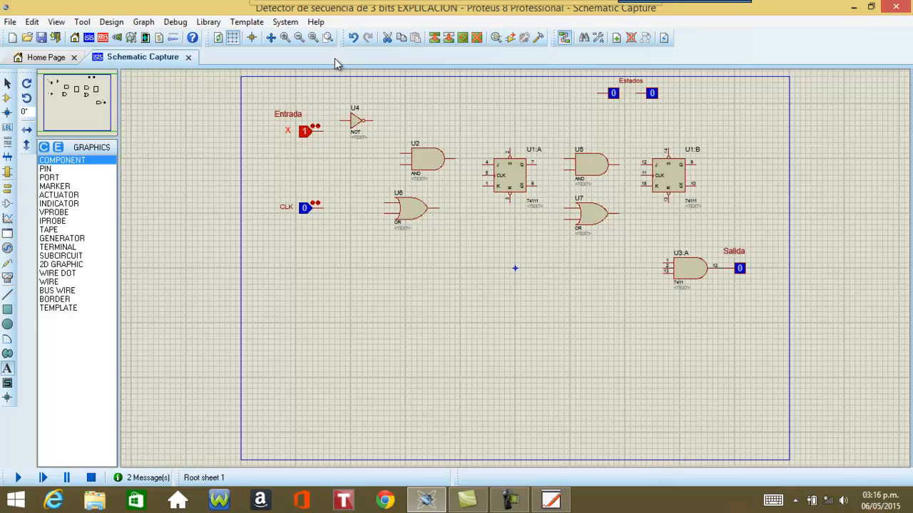
pyautogui.click(327, 37)
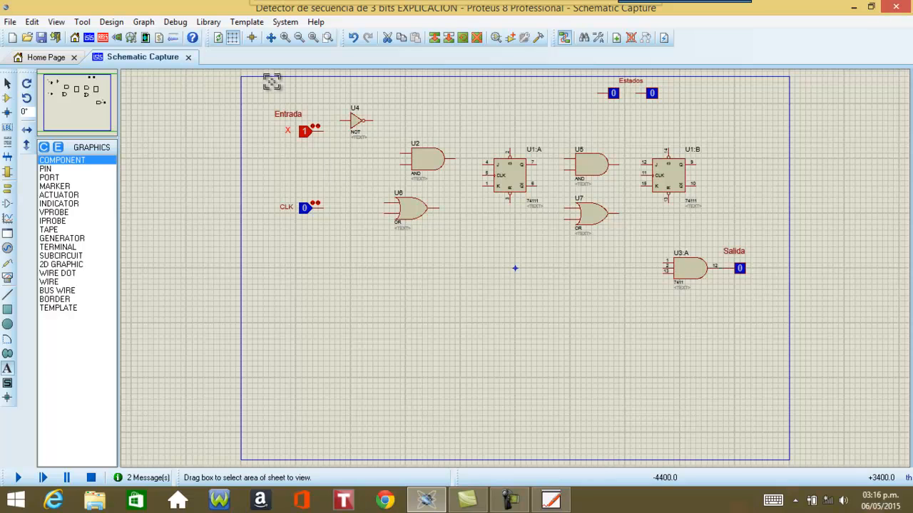
pyautogui.moveTo(271, 79); pyautogui.dragTo(777, 304)
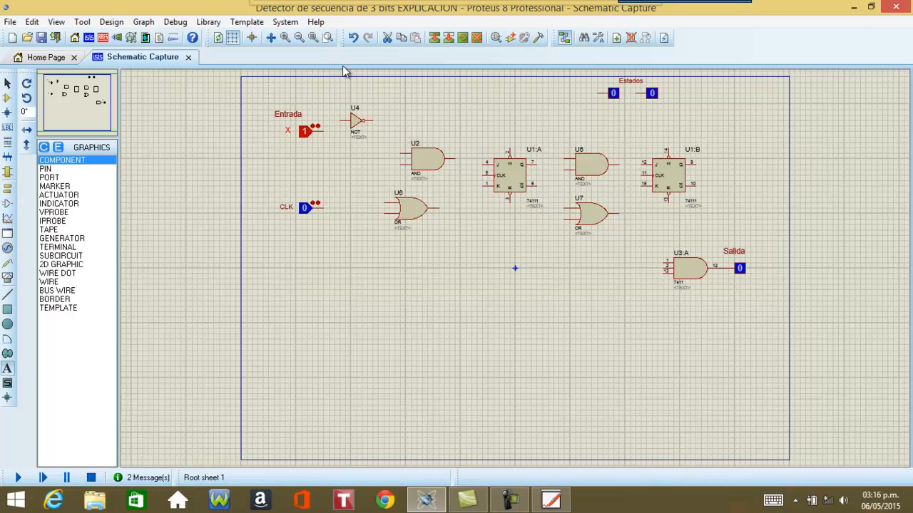
pyautogui.click(329, 41)
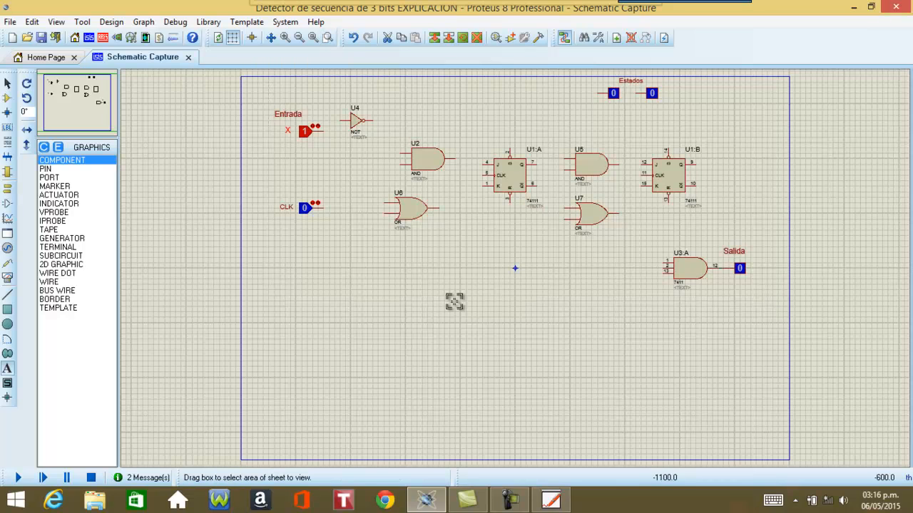
pyautogui.moveTo(270, 80); pyautogui.dragTo(778, 299)
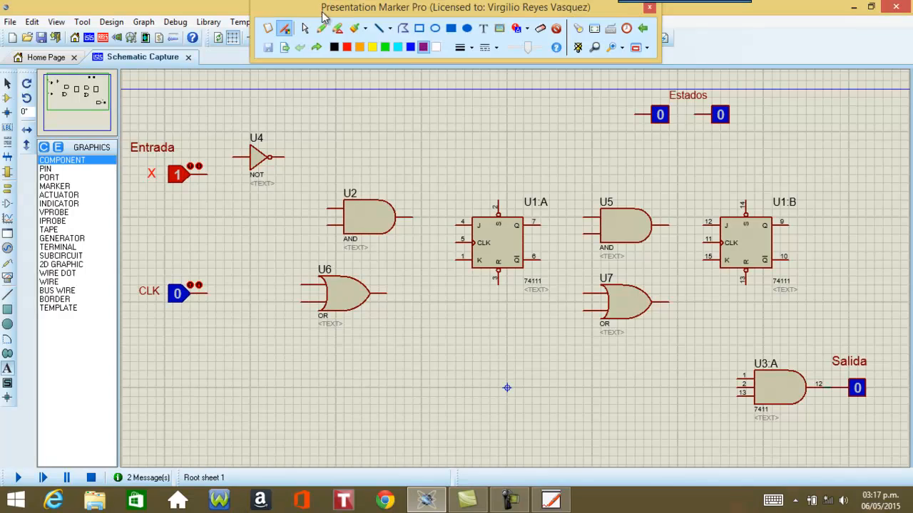
# Mark up the schematic in purple, ticking flip-flops U1:A and U1:B and circling AND gates U2, U5 and U3:A
pyautogui.click(323, 33)
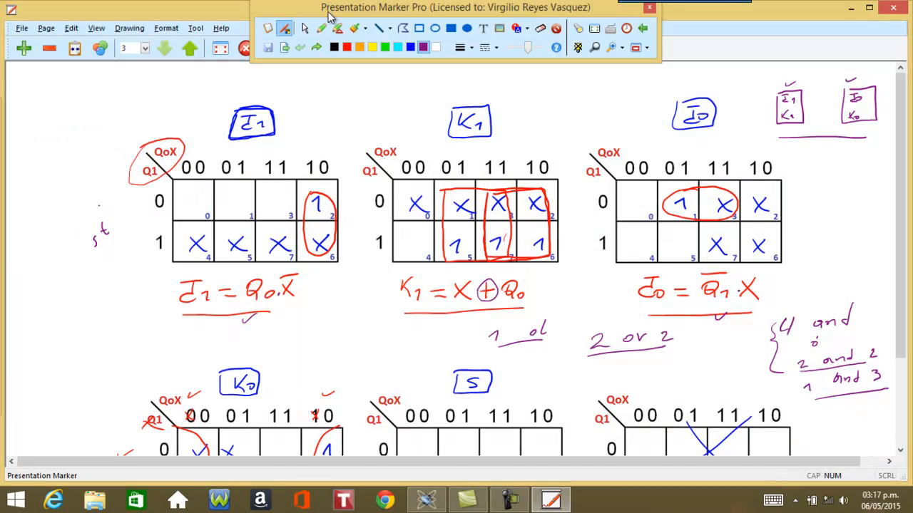
pyautogui.click(306, 29)
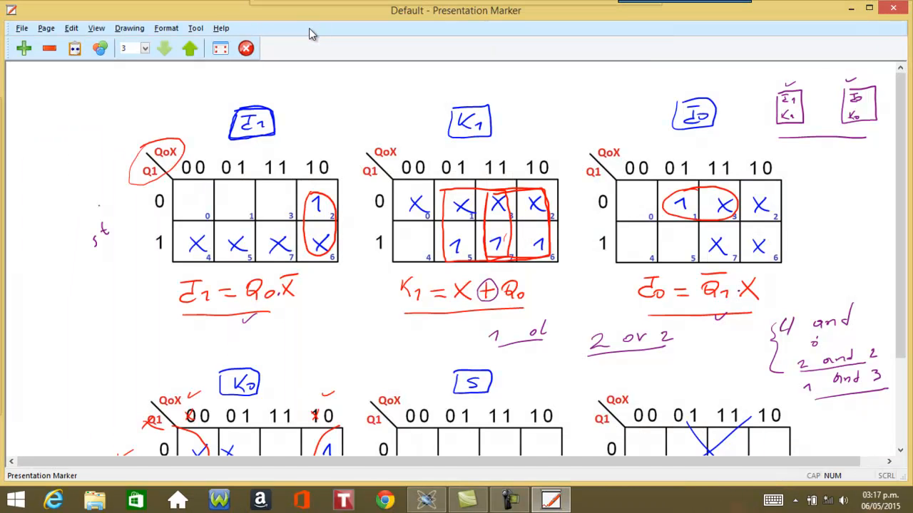
pyautogui.click(247, 49)
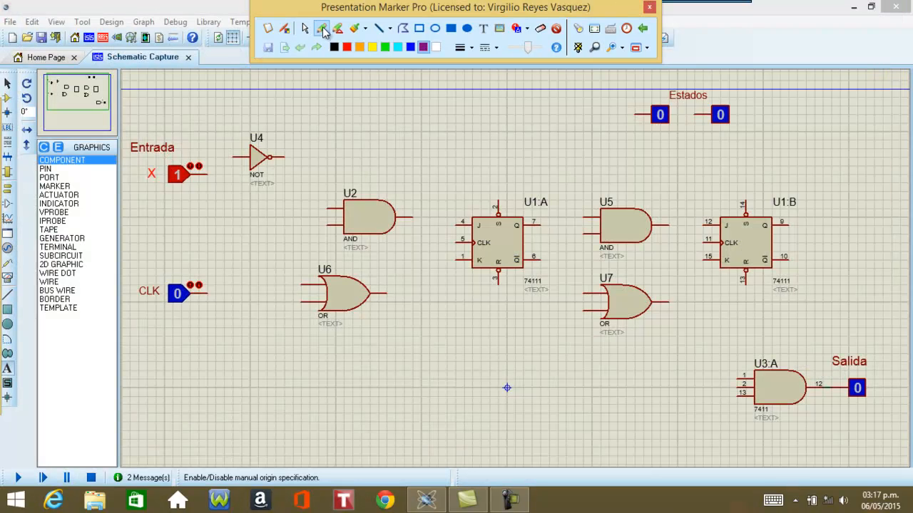
pyautogui.click(321, 28)
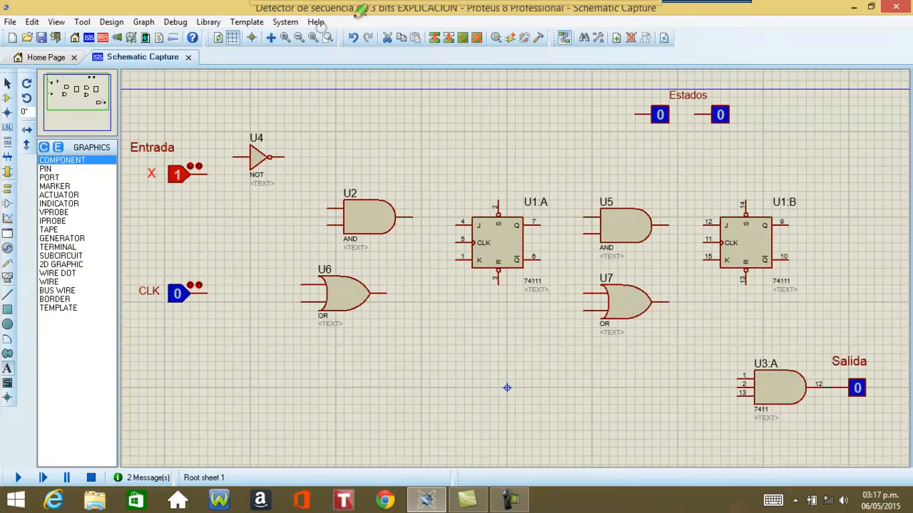
pyautogui.moveTo(494, 244); pyautogui.dragTo(511, 235)
pyautogui.moveTo(748, 247); pyautogui.dragTo(767, 235)
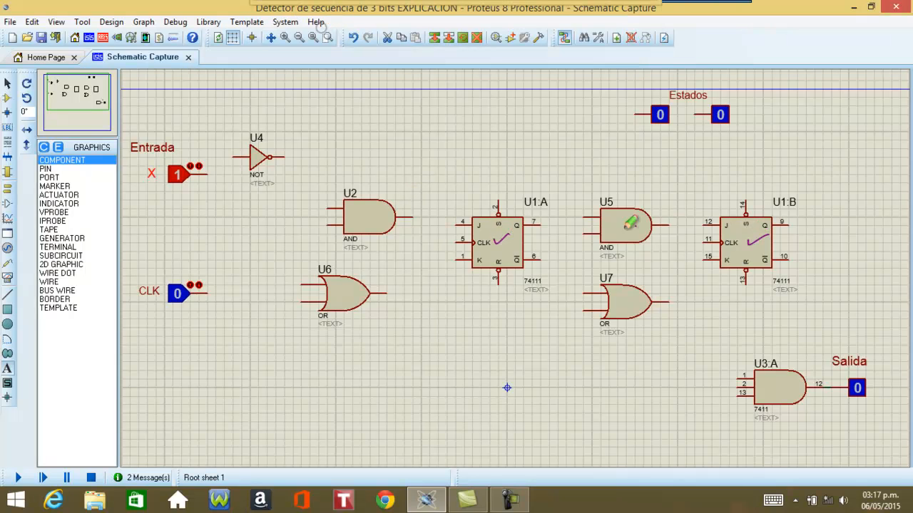
pyautogui.moveTo(336, 188)
pyautogui.mouseDown()
pyautogui.moveTo(342, 224)
pyautogui.moveTo(314, 189)
pyautogui.mouseUp()
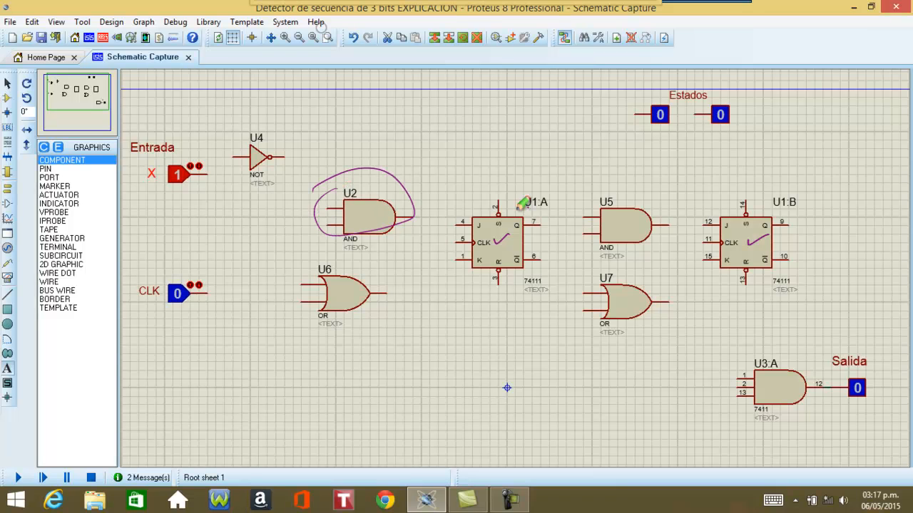
pyautogui.moveTo(607, 193); pyautogui.dragTo(646, 250)
pyautogui.moveTo(770, 358); pyautogui.dragTo(806, 350)
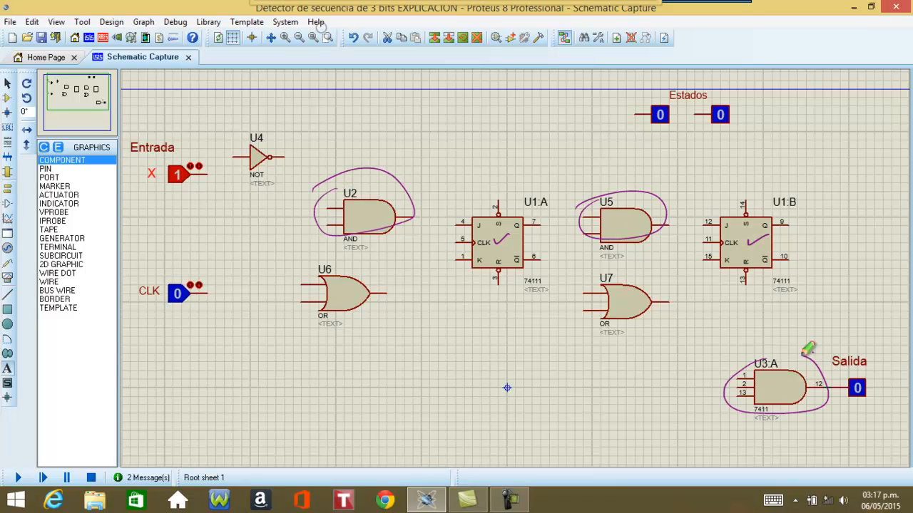
# Outline the OR gates, NOT gate, X and CLK inputs, Salida output and Estados indicators in purple, and clear all the ink
pyautogui.moveTo(349, 270)
pyautogui.mouseDown()
pyautogui.moveTo(342, 322)
pyautogui.moveTo(312, 283)
pyautogui.mouseUp()
pyautogui.moveTo(603, 285)
pyautogui.mouseDown()
pyautogui.moveTo(638, 320)
pyautogui.moveTo(614, 288)
pyautogui.mouseUp()
pyautogui.moveTo(239, 128)
pyautogui.mouseDown()
pyautogui.moveTo(293, 157)
pyautogui.moveTo(238, 131)
pyautogui.mouseUp()
pyautogui.moveTo(127, 133)
pyautogui.mouseDown()
pyautogui.moveTo(170, 198)
pyautogui.moveTo(157, 122)
pyautogui.moveTo(131, 134)
pyautogui.mouseUp()
pyautogui.moveTo(135, 270)
pyautogui.mouseDown()
pyautogui.moveTo(179, 322)
pyautogui.moveTo(153, 266)
pyautogui.moveTo(123, 271)
pyautogui.mouseUp()
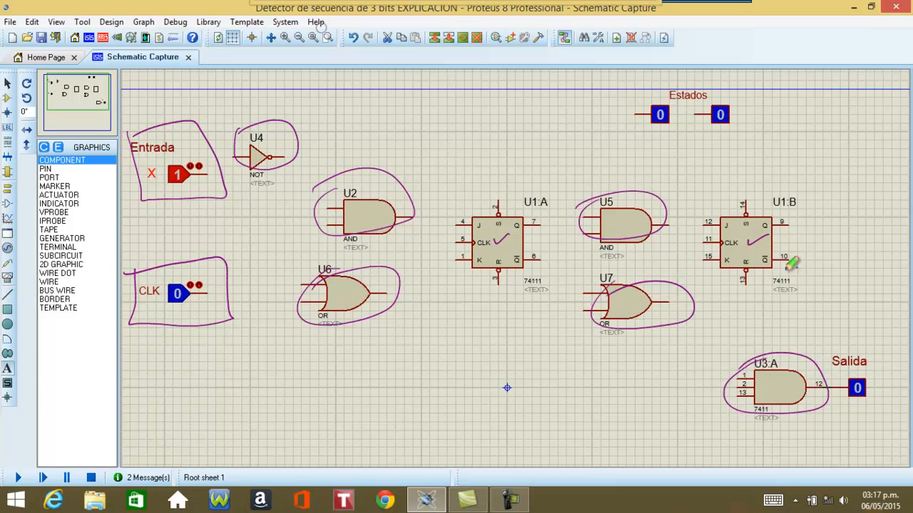
pyautogui.moveTo(832, 348)
pyautogui.mouseDown()
pyautogui.moveTo(841, 437)
pyautogui.moveTo(872, 337)
pyautogui.moveTo(833, 347)
pyautogui.mouseUp()
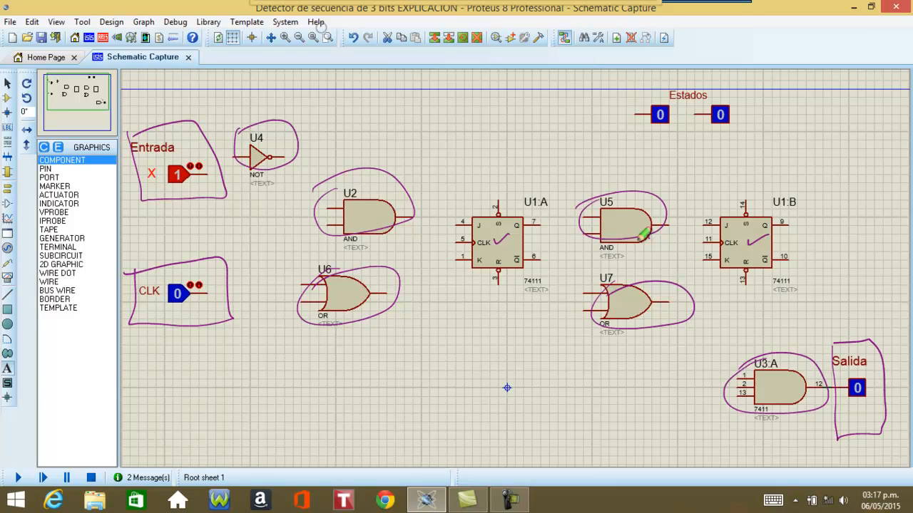
pyautogui.moveTo(627, 83)
pyautogui.mouseDown()
pyautogui.moveTo(688, 135)
pyautogui.moveTo(753, 111)
pyautogui.moveTo(710, 80)
pyautogui.moveTo(638, 80)
pyautogui.mouseUp()
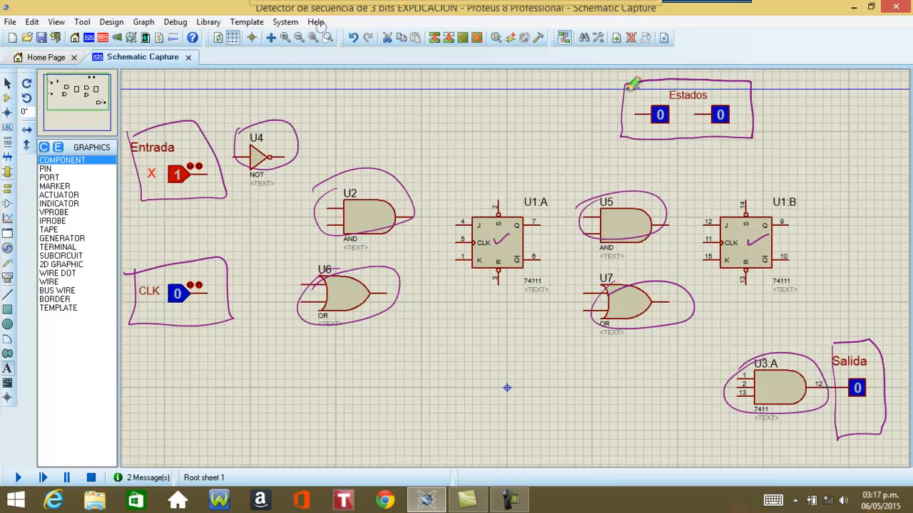
pyautogui.moveTo(491, 8)
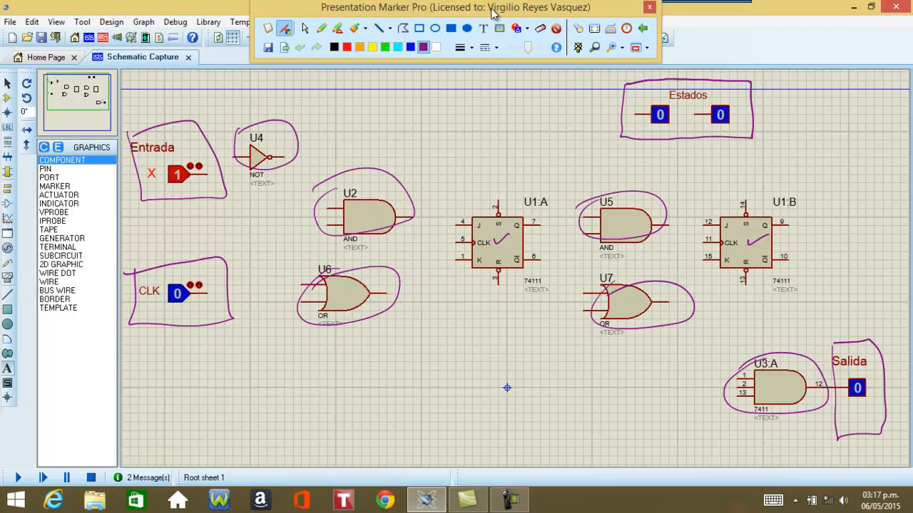
pyautogui.click(555, 28)
# Return to the Karnaugh map whiteboard and draw a purple box around the J1 equation
pyautogui.moveTo(417, 7)
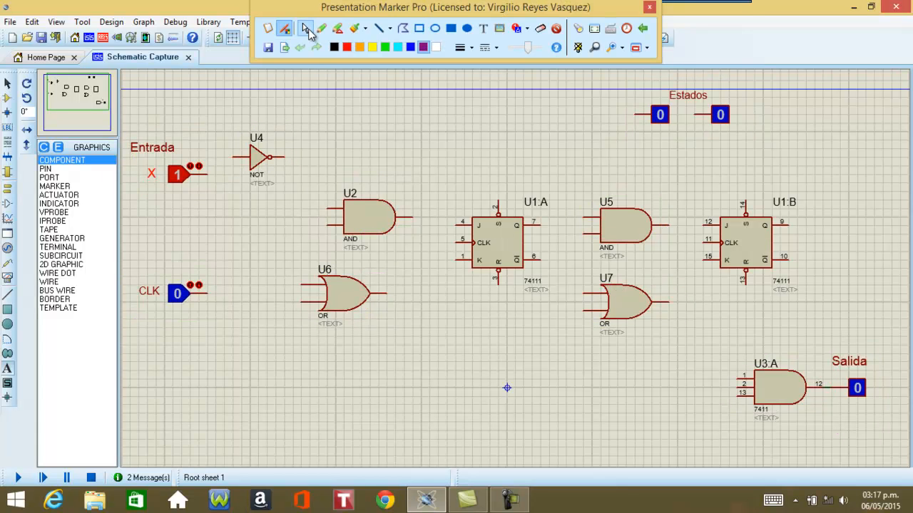
pyautogui.click(269, 30)
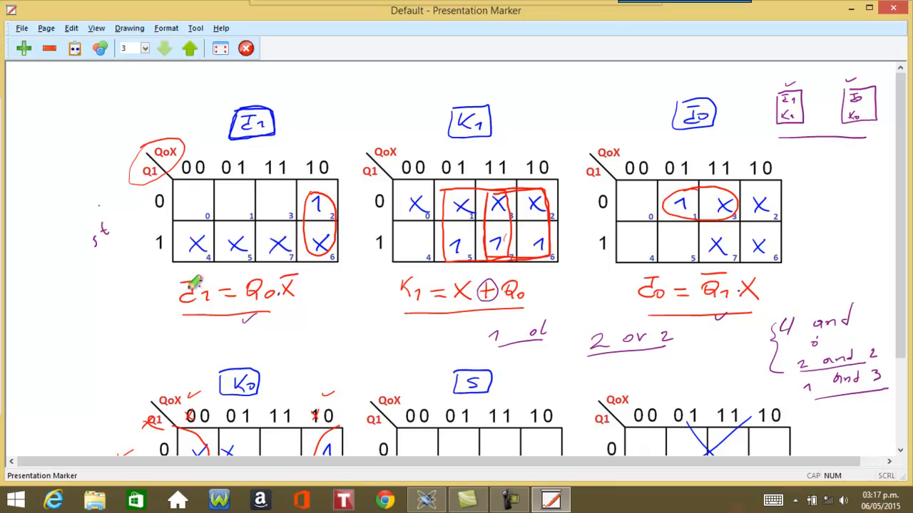
pyautogui.moveTo(338, 6)
pyautogui.moveTo(159, 277)
pyautogui.mouseDown()
pyautogui.moveTo(162, 313)
pyautogui.moveTo(275, 310)
pyautogui.moveTo(324, 289)
pyautogui.moveTo(296, 269)
pyautogui.moveTo(165, 278)
pyautogui.mouseUp()
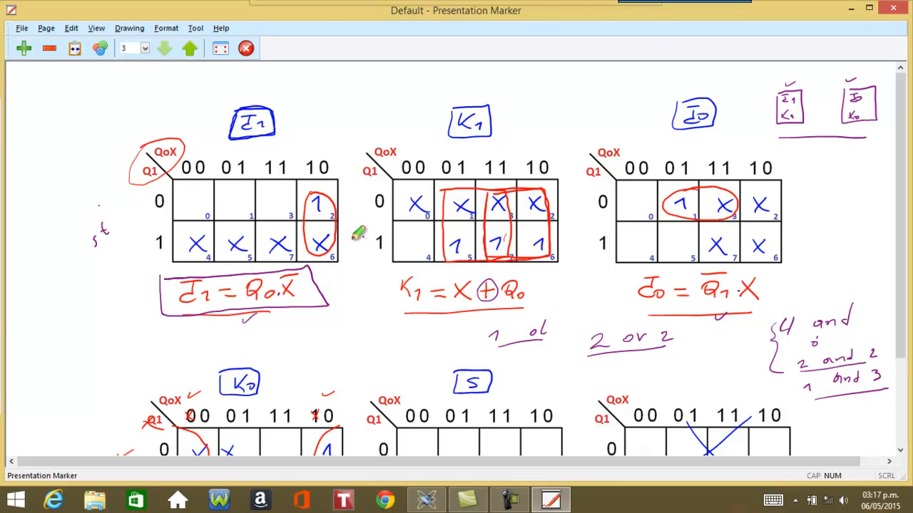
# Switch to Proteus and wire the Q output of flip-flop U1:B to the upper input of AND gate U2
pyautogui.moveTo(368, 2)
pyautogui.click(304, 31)
pyautogui.click(426, 500)
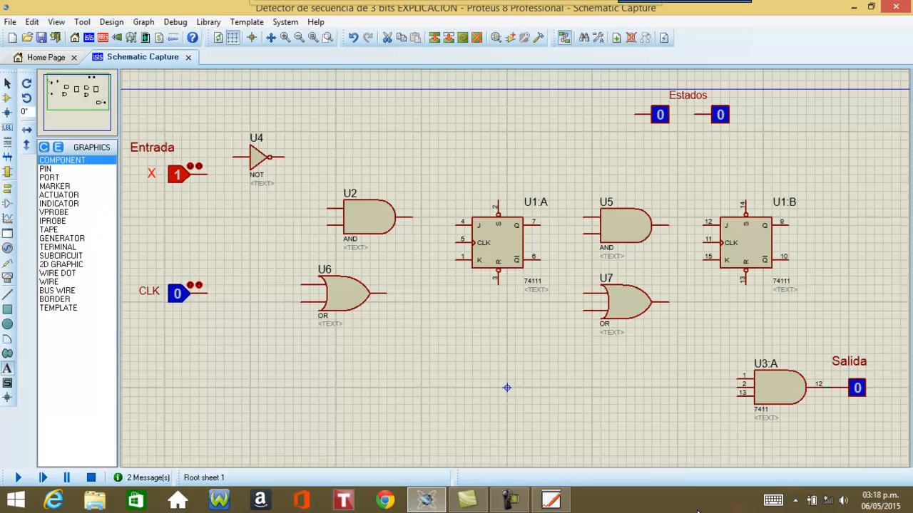
pyautogui.click(790, 221)
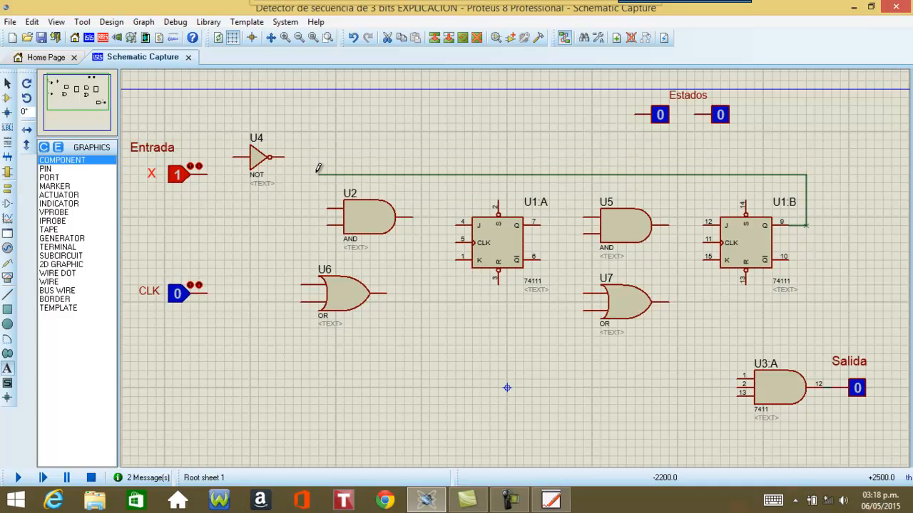
pyautogui.click(324, 213)
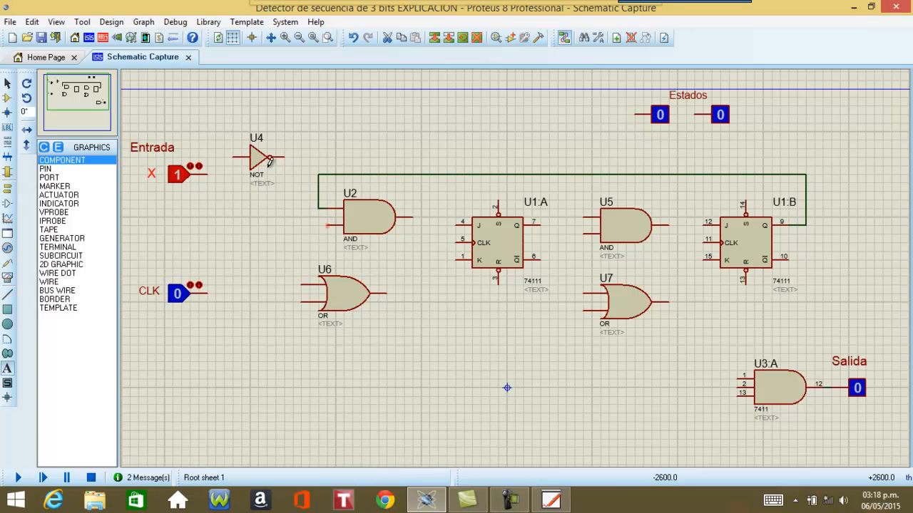
# Wire input X through NOT gate U4 to the lower input of U2, and connect U2's output to J of U1:A
pyautogui.click(208, 172)
pyautogui.click(234, 157)
pyautogui.click(285, 155)
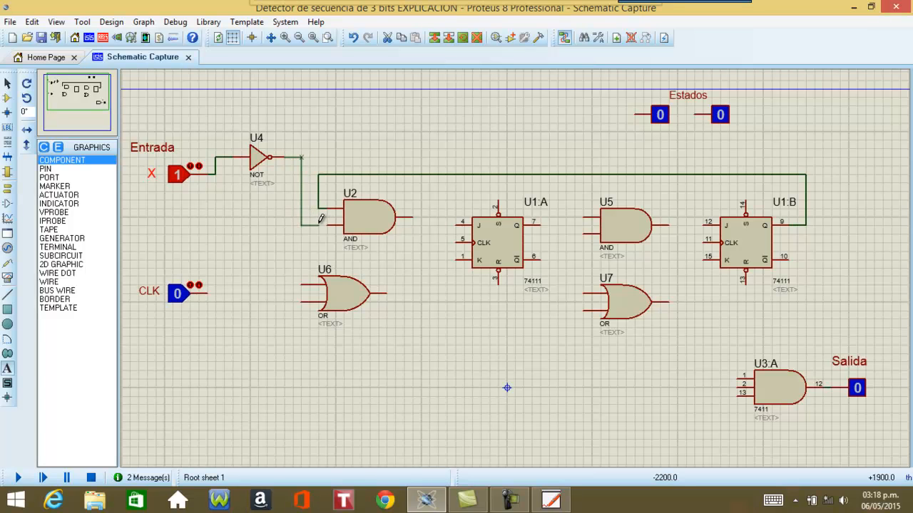
pyautogui.click(320, 224)
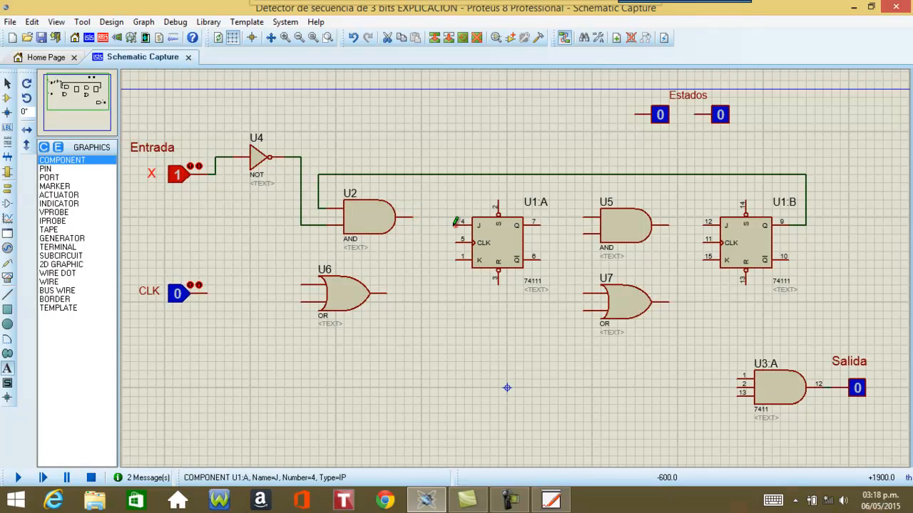
pyautogui.click(455, 221)
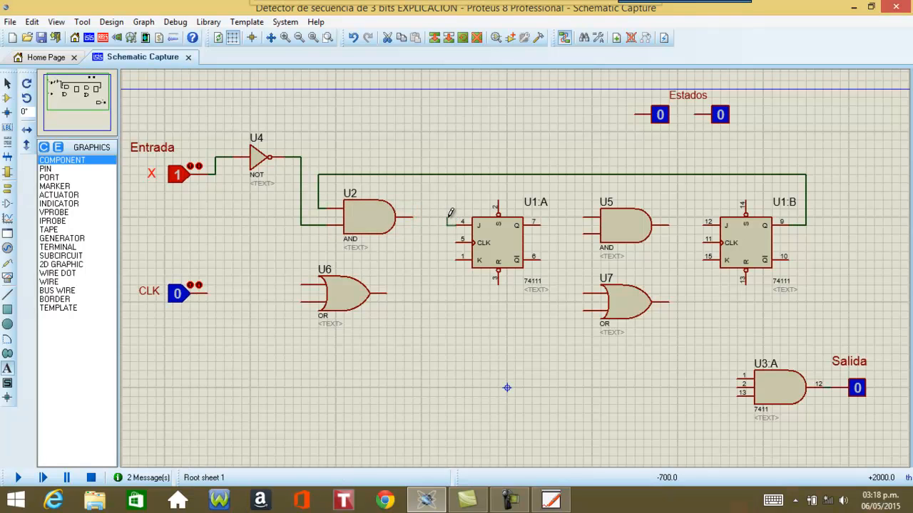
pyautogui.click(412, 216)
# Reopen the Karnaugh map whiteboard, box the K1 equation in purple and tick its X and Q0 terms
pyautogui.moveTo(351, 12)
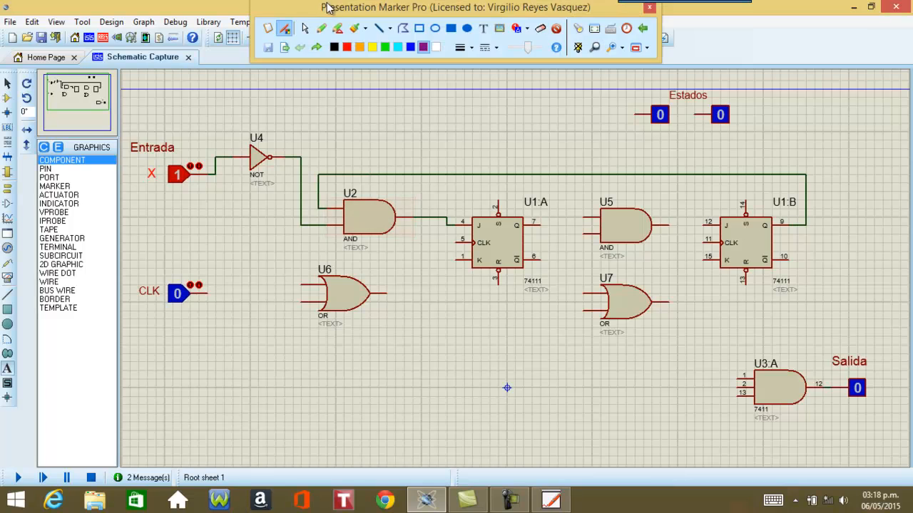
pyautogui.click(272, 29)
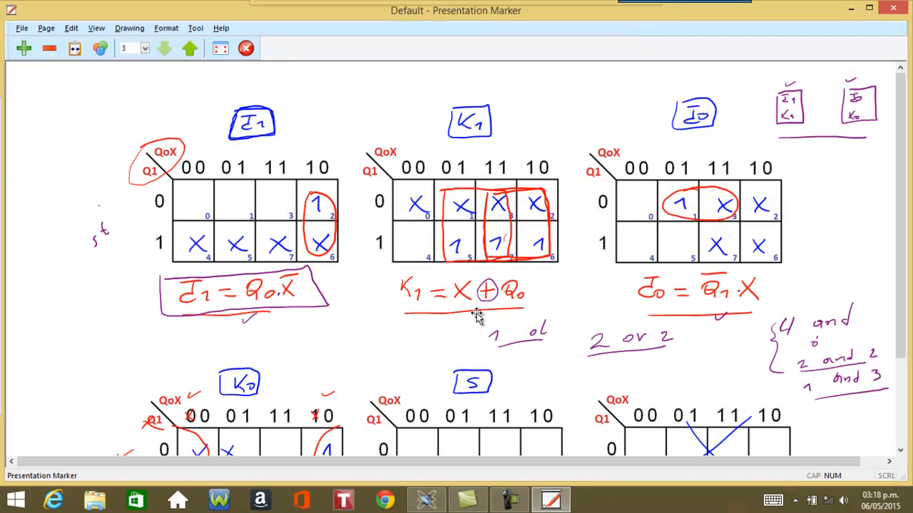
pyautogui.moveTo(315, 3)
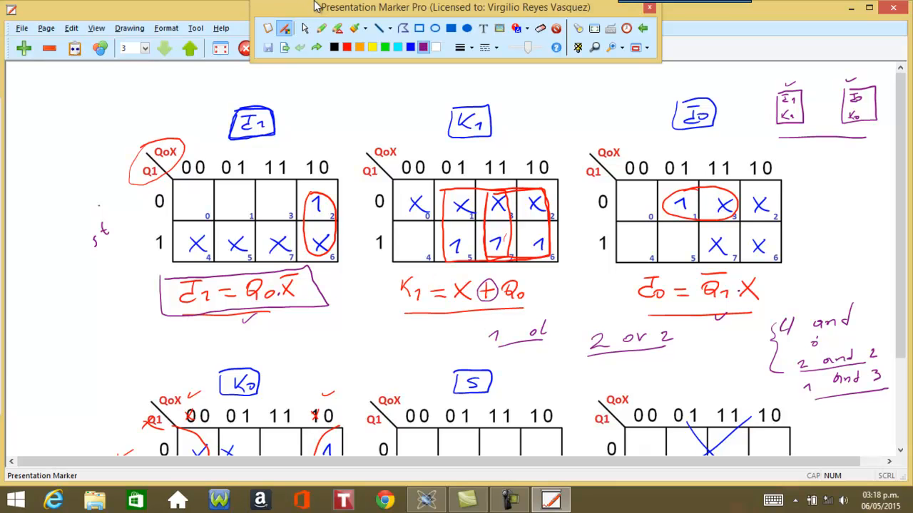
pyautogui.click(321, 29)
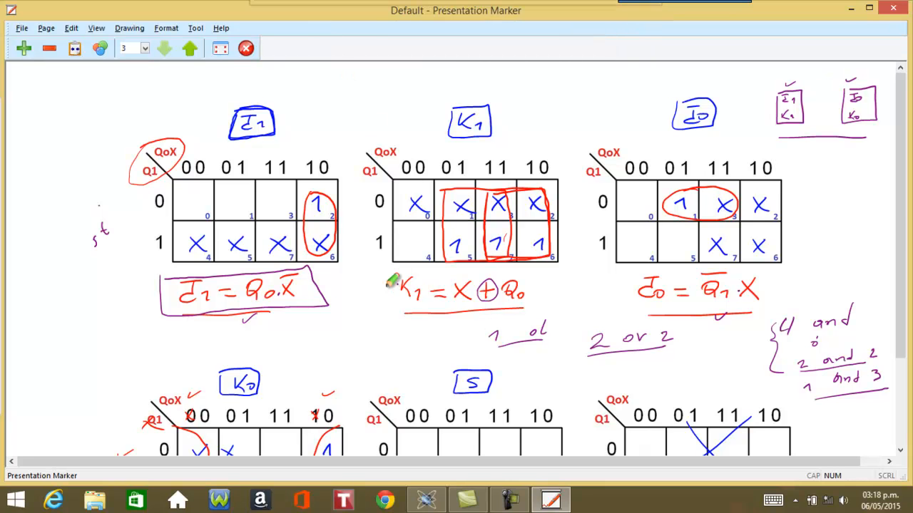
pyautogui.moveTo(387, 274)
pyautogui.mouseDown()
pyautogui.moveTo(497, 303)
pyautogui.moveTo(532, 265)
pyautogui.moveTo(386, 272)
pyautogui.mouseUp()
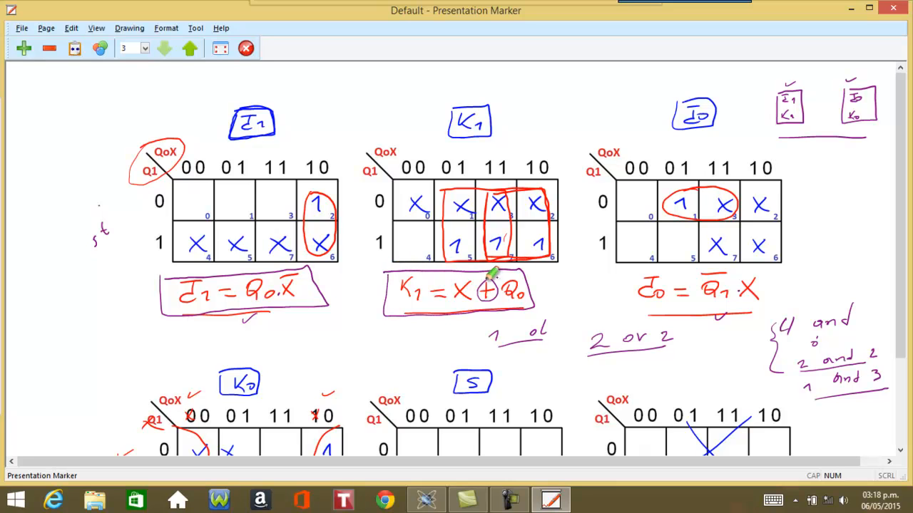
pyautogui.moveTo(458, 302); pyautogui.dragTo(464, 301)
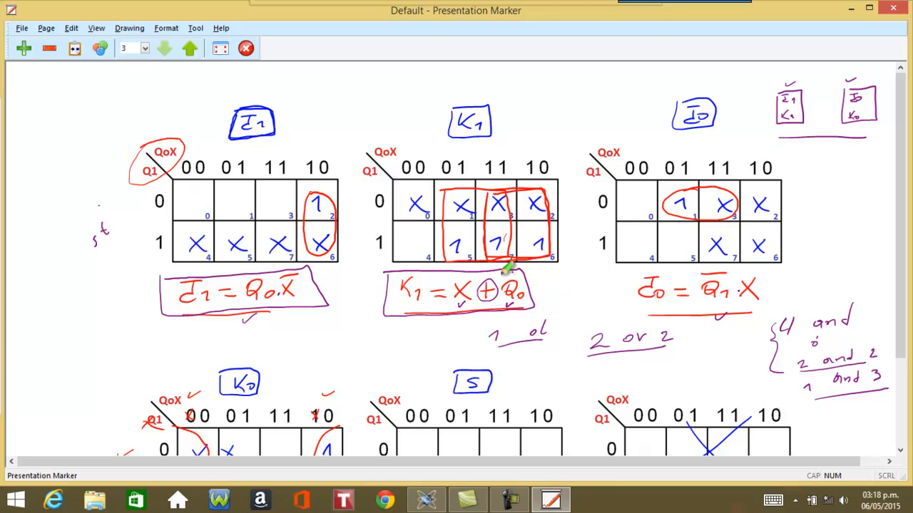
# Leave the pen mode and switch back to the Proteus schematic
pyautogui.moveTo(437, 7)
pyautogui.click(308, 27)
pyautogui.click(431, 504)
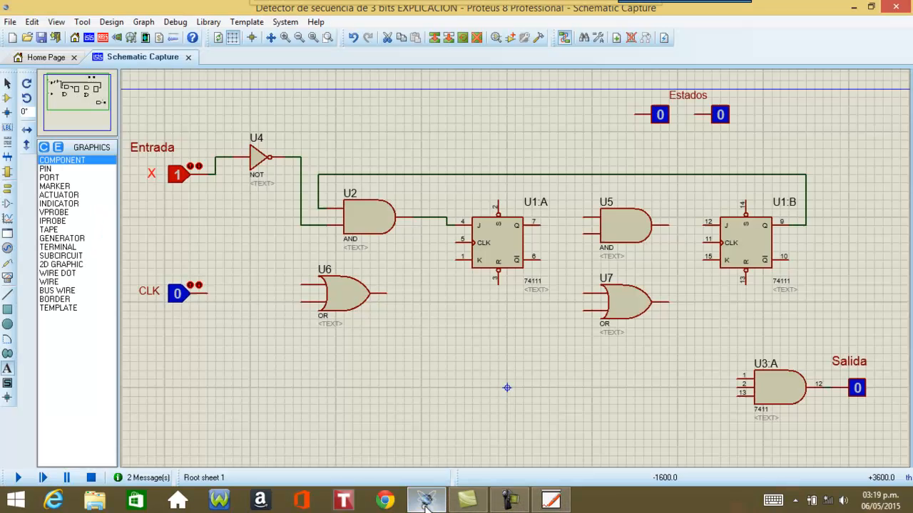
pyautogui.moveTo(485, 507)
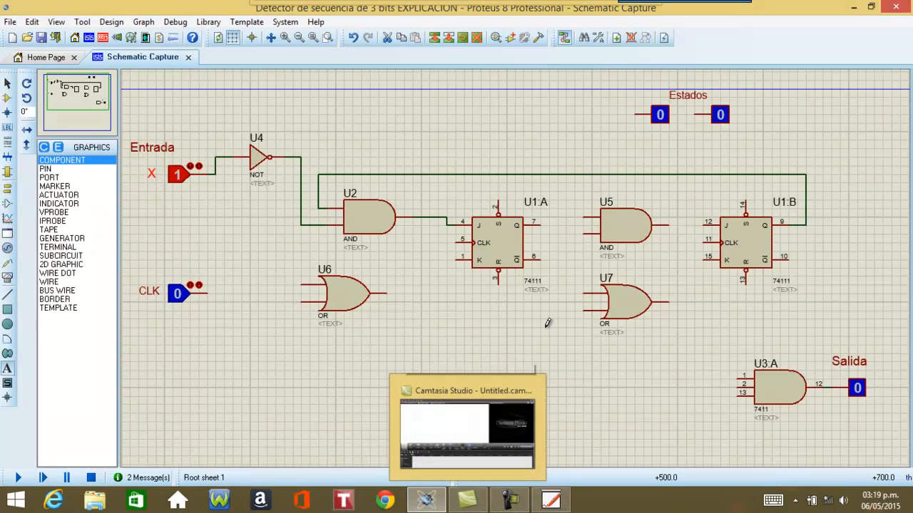
# Wire OR gate U6's output to K of flip-flop U1:A and its lower input to input X
pyautogui.click(386, 292)
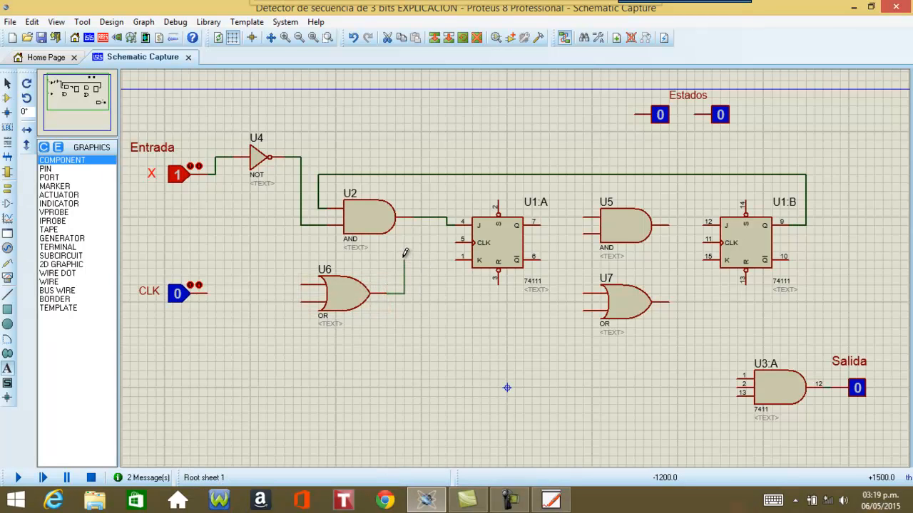
pyautogui.click(457, 259)
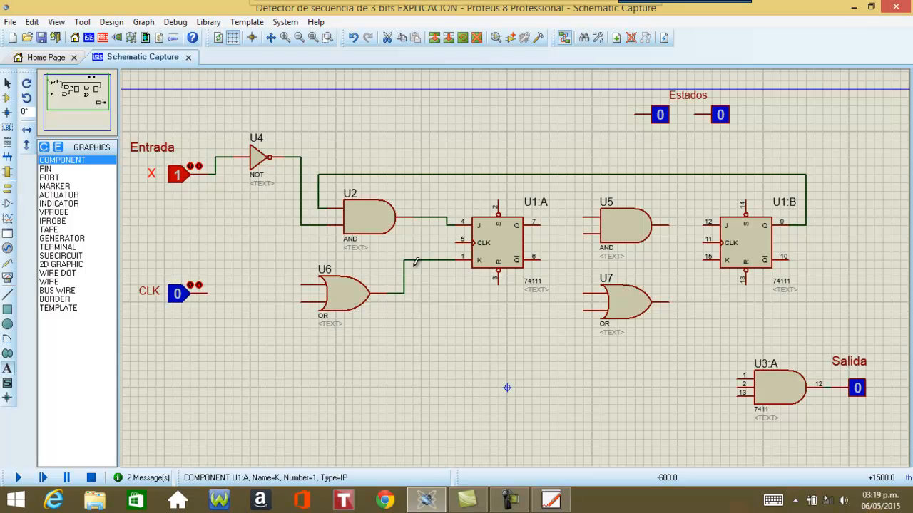
pyautogui.click(303, 300)
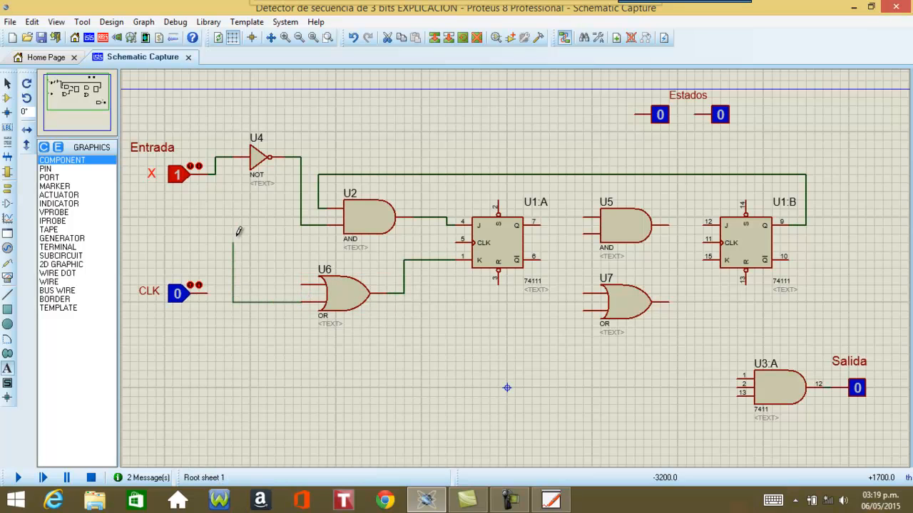
pyautogui.click(215, 174)
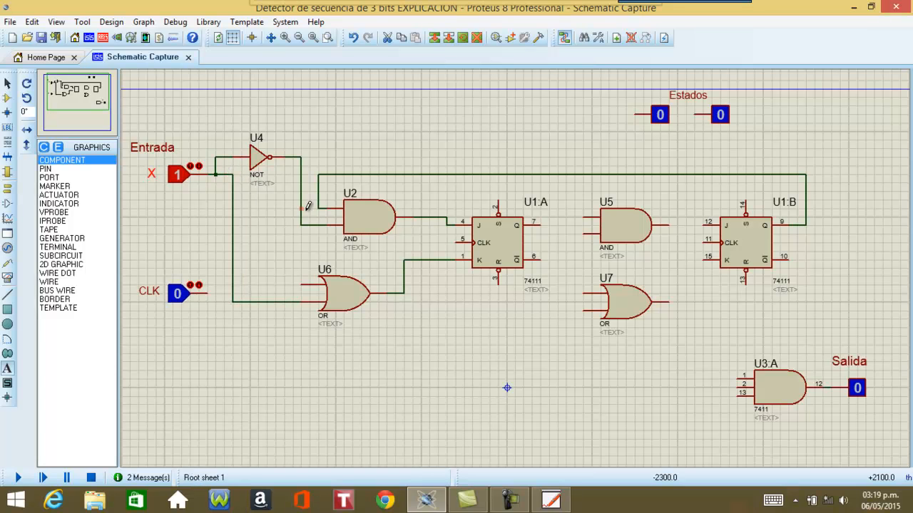
# Branch the Q line of U1:B to the upper input of OR gate U6
pyautogui.click(319, 174)
pyautogui.click(285, 176)
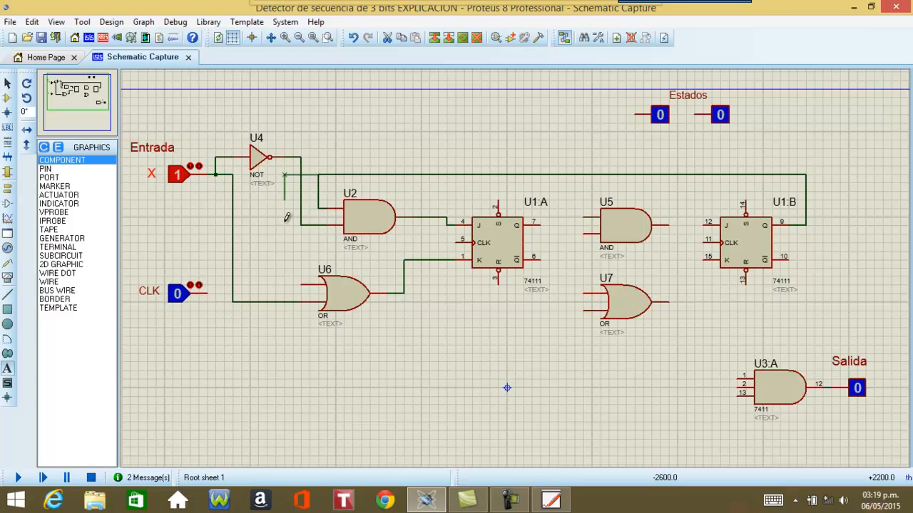
pyautogui.click(300, 282)
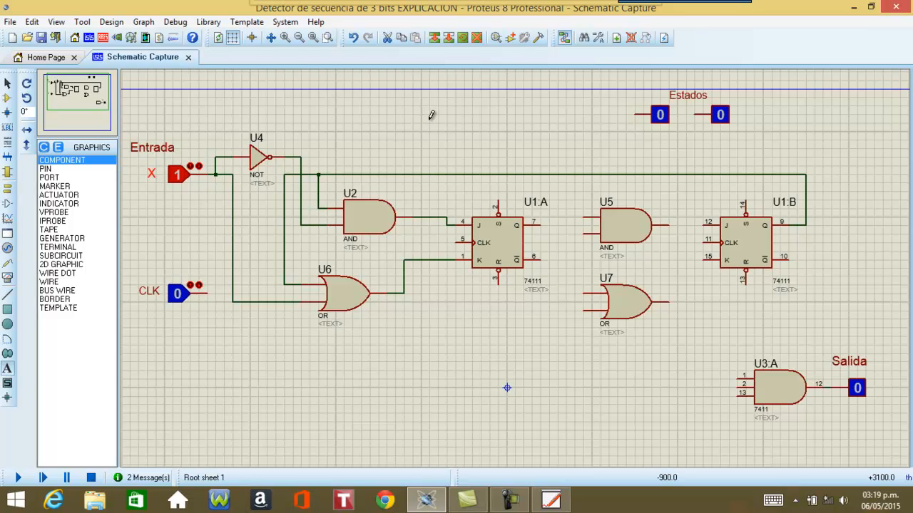
# Check the J0 equation on the Karnaugh map whiteboard, then return to Proteus and wire AND gate U5's output to J of U1:B
pyautogui.moveTo(285, 18)
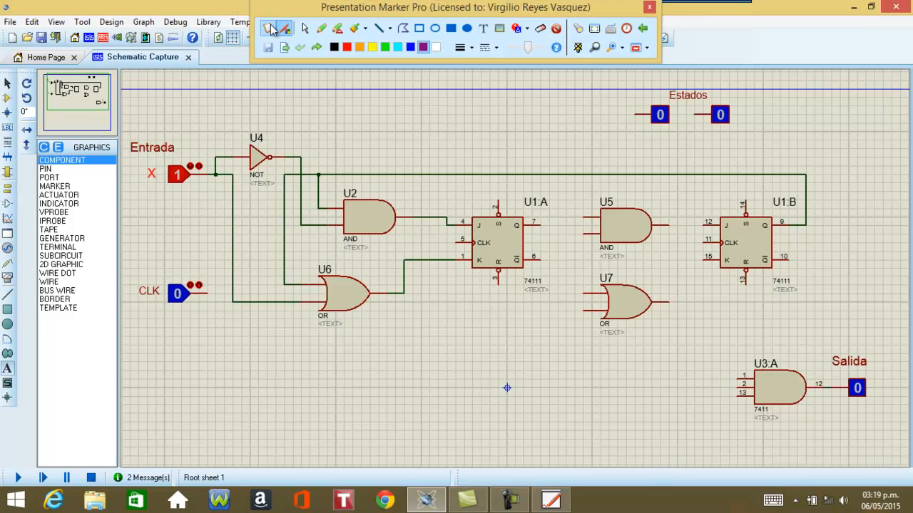
pyautogui.click(271, 28)
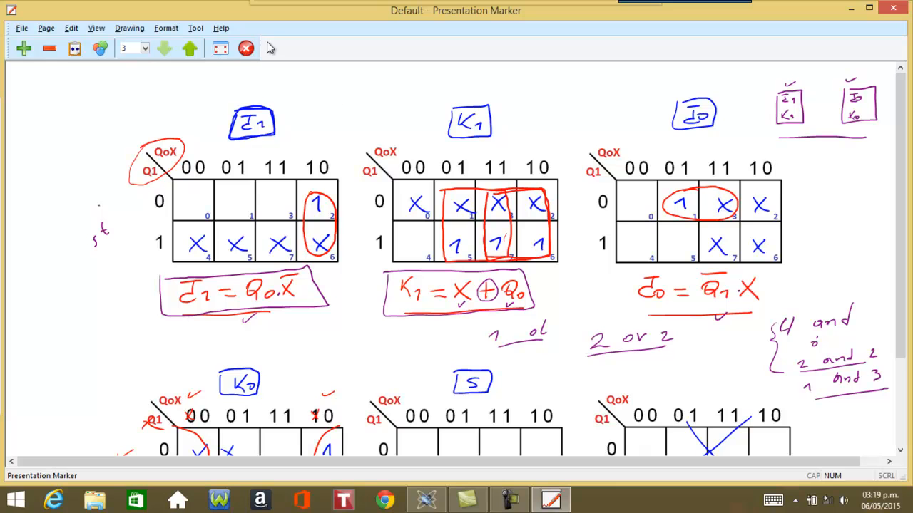
pyautogui.click(428, 503)
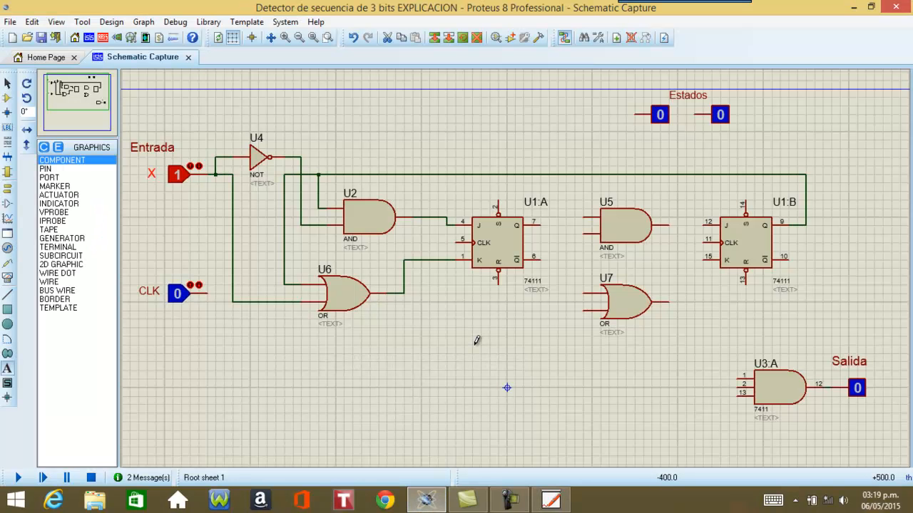
pyautogui.click(670, 225)
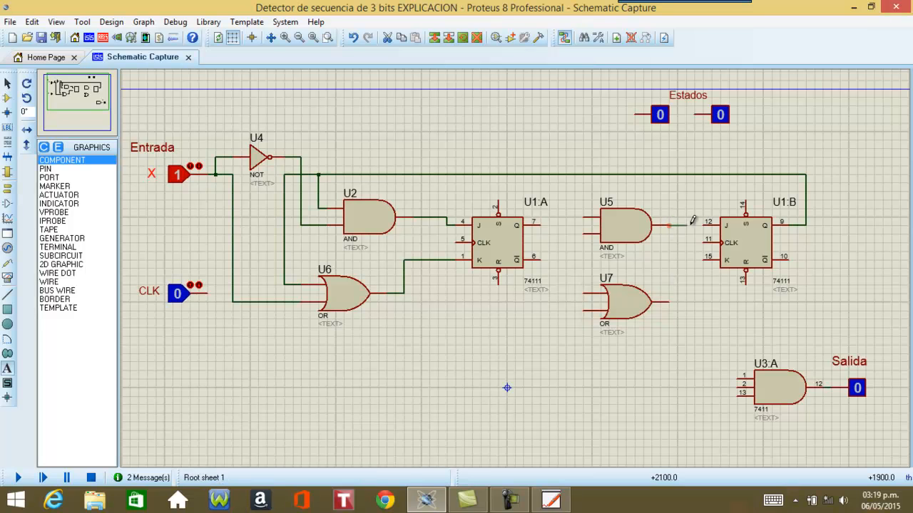
pyautogui.click(705, 222)
# Wire the inverted Q output of U1:A to U5's lower input and input X to U5's upper input
pyautogui.click(542, 258)
pyautogui.click(582, 234)
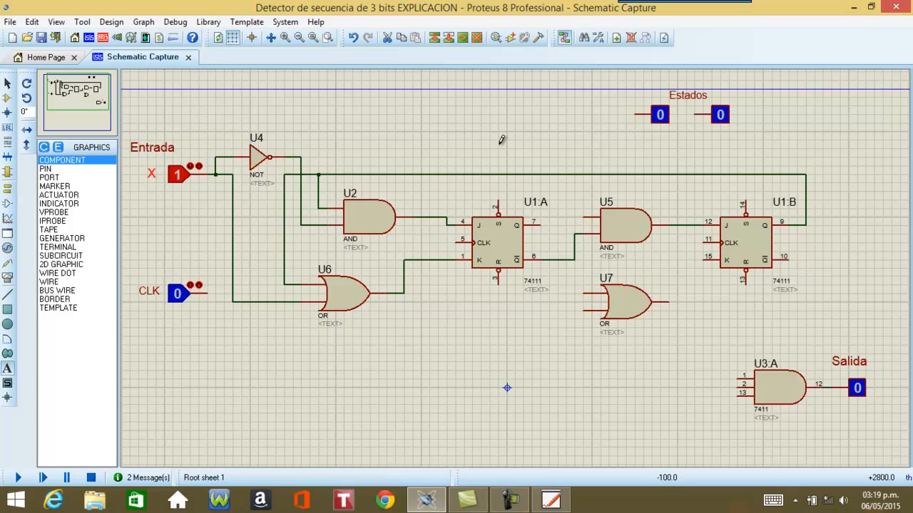
pyautogui.click(217, 153)
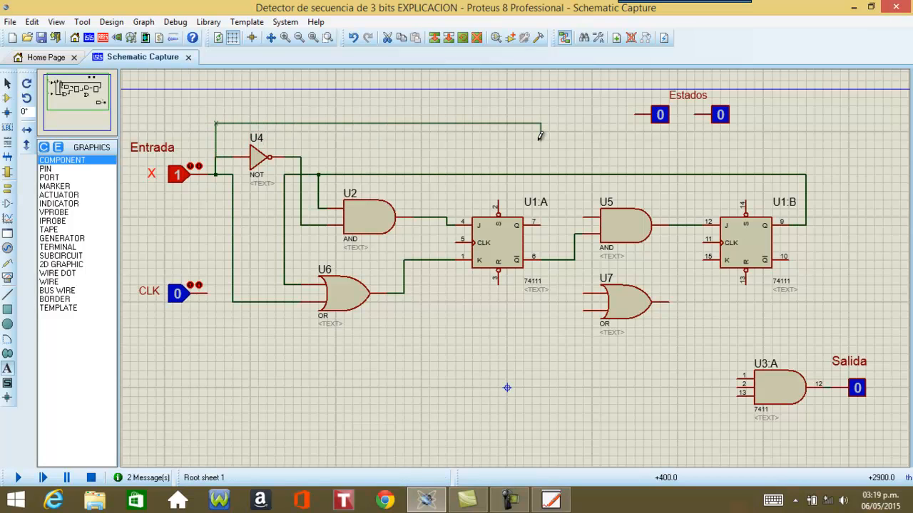
pyautogui.click(583, 218)
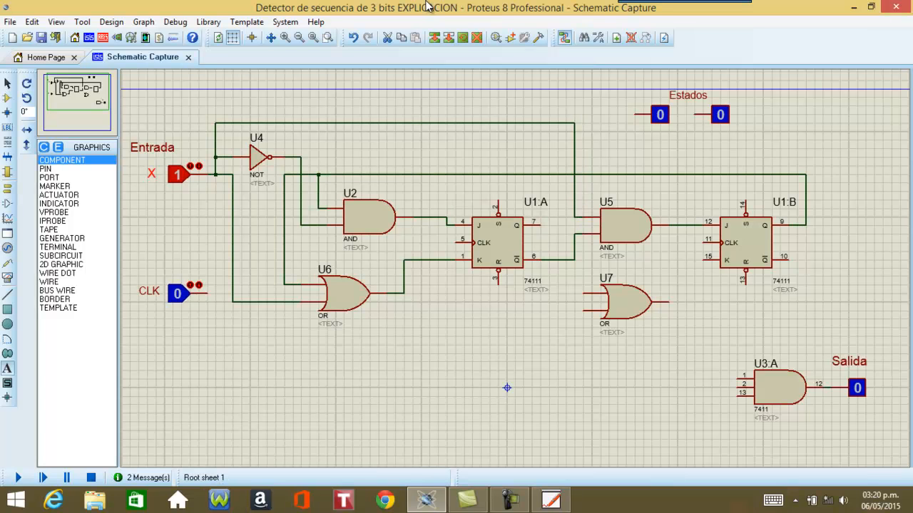
# Check the K0 equation on the whiteboard, then return to Proteus and wire OR gate U7's output to K of U1:B
pyautogui.click(551, 499)
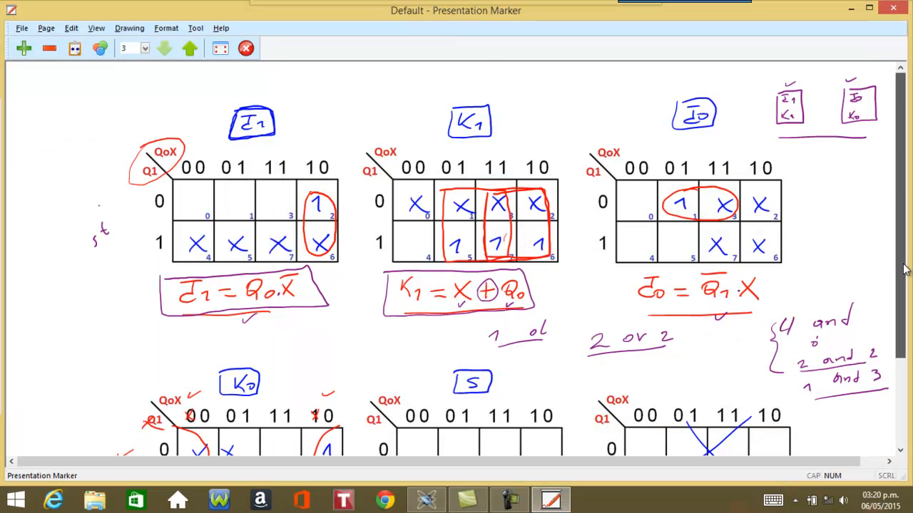
pyautogui.scroll(-3, 904, 269)
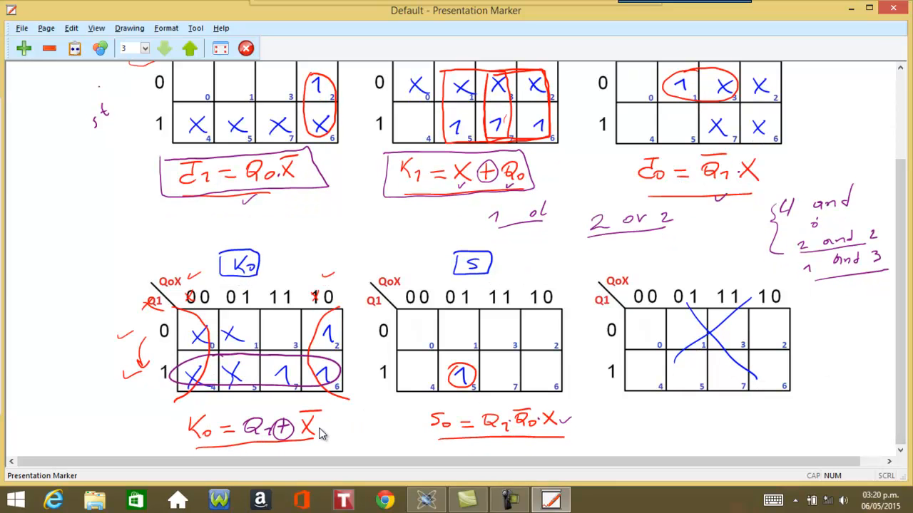
pyautogui.click(426, 502)
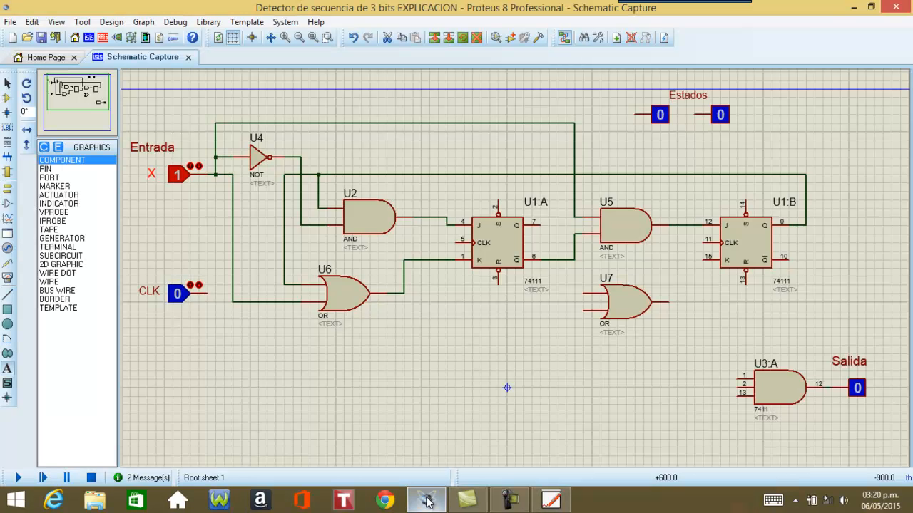
pyautogui.click(670, 297)
pyautogui.click(701, 260)
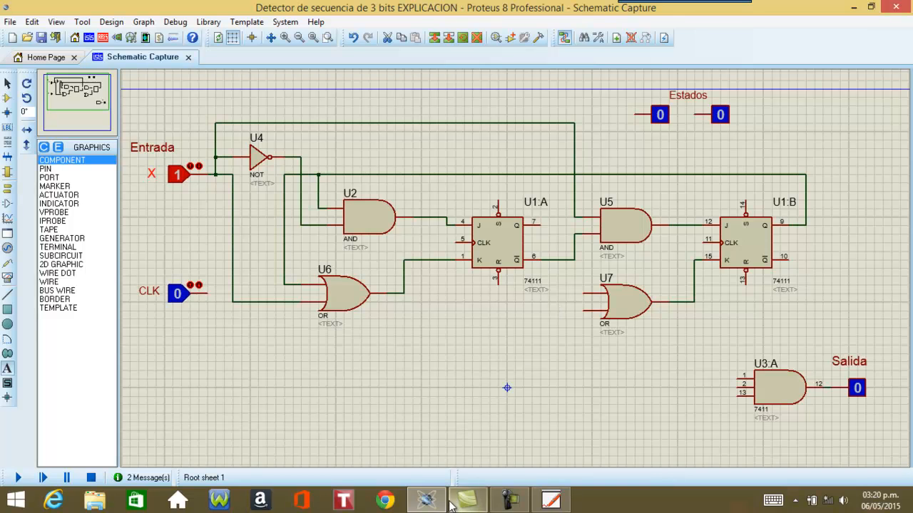
# Recheck the K0 equation on the whiteboard, then return to Proteus and wire U7's upper input to the Q output of U1:A
pyautogui.click(561, 502)
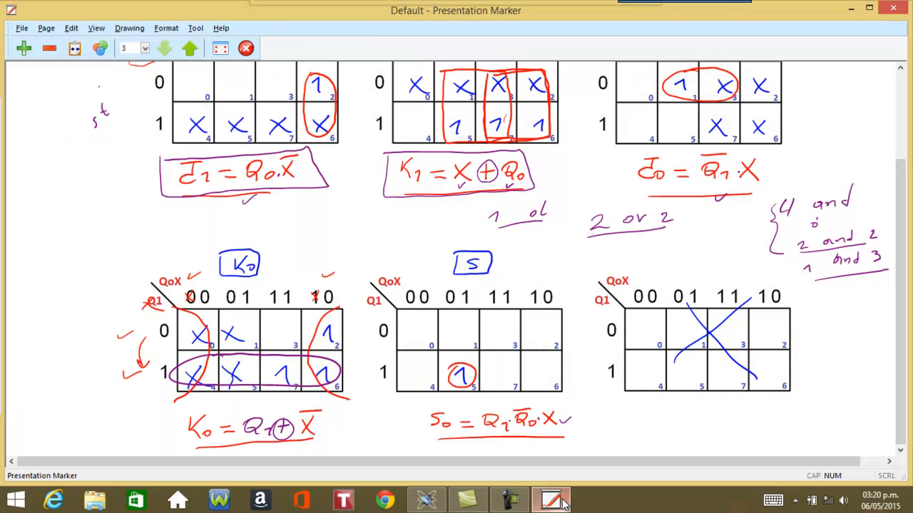
pyautogui.click(426, 501)
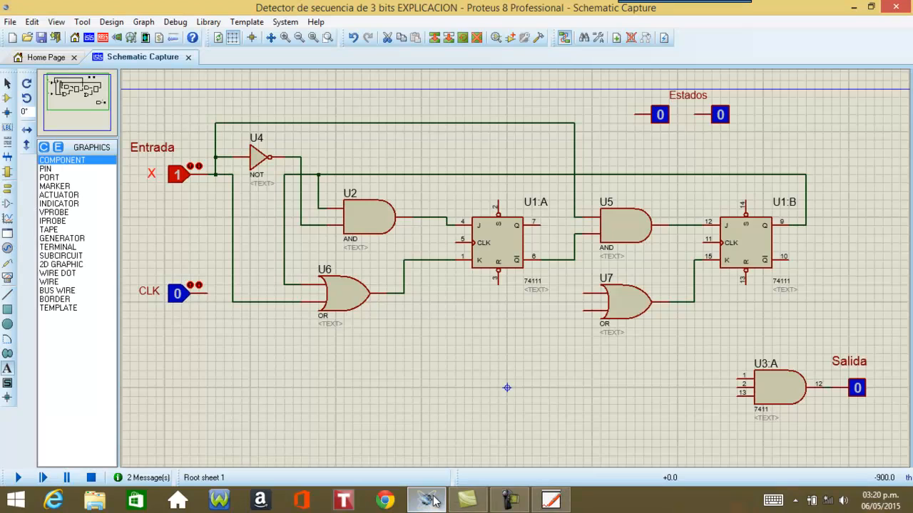
pyautogui.click(582, 292)
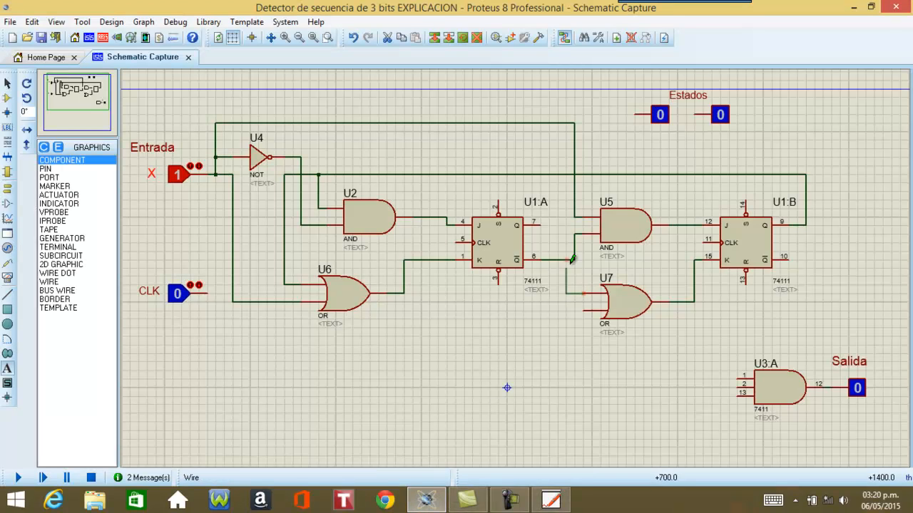
pyautogui.click(542, 222)
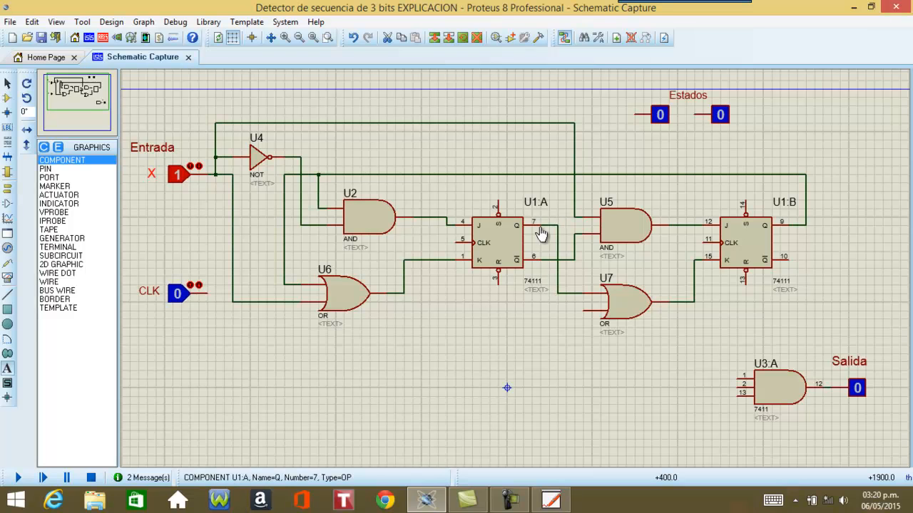
# Wire U7's lower input to the output line of NOT gate U4, routing it below gate U6
pyautogui.click(584, 309)
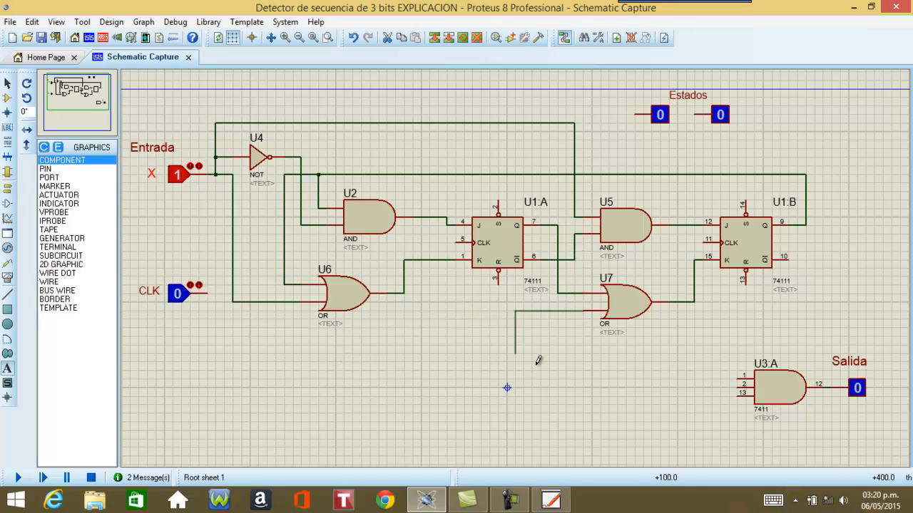
pyautogui.click(557, 355)
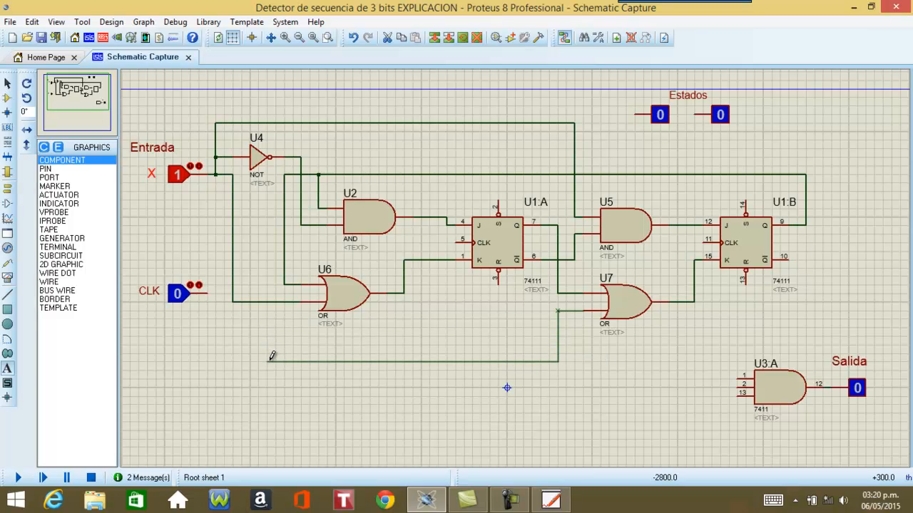
pyautogui.click(277, 174)
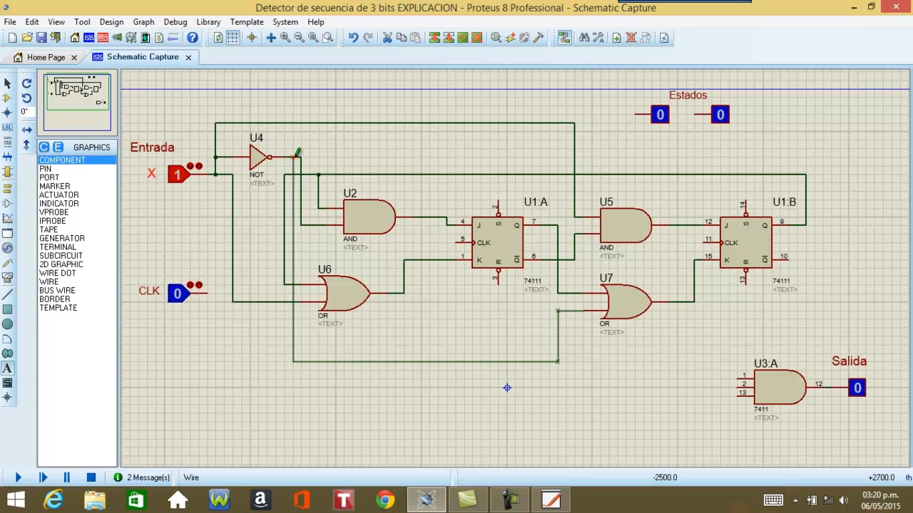
pyautogui.click(298, 153)
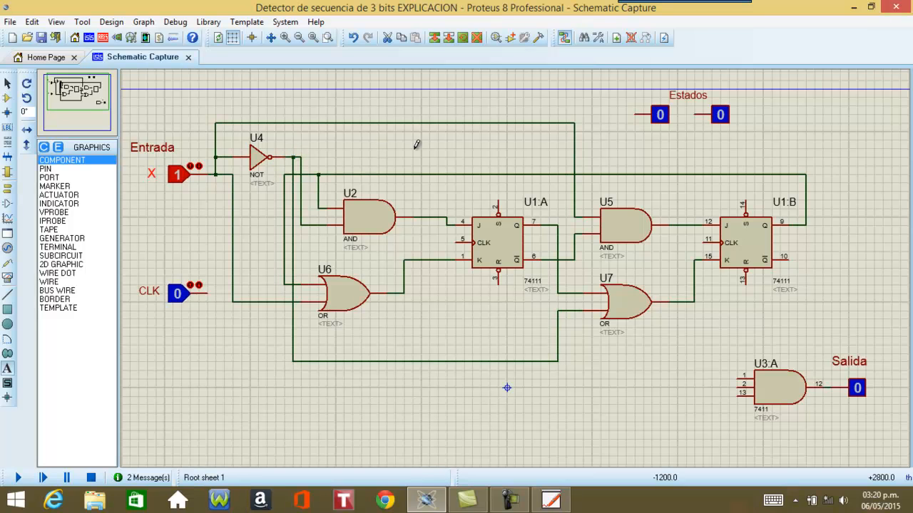
# Check the S0 equation on the whiteboard, then return to Proteus and wire U1:B's inverted Q output to pin 1 of AND gate U3:A
pyautogui.click(552, 501)
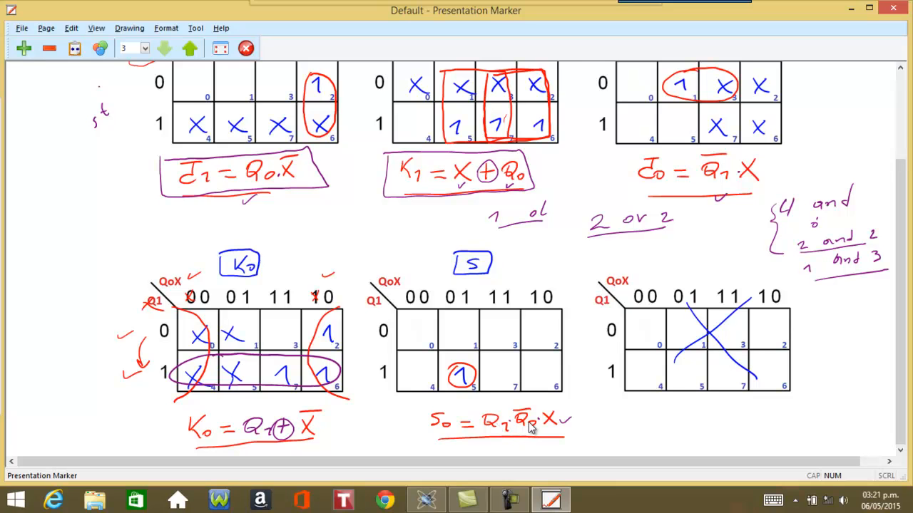
pyautogui.click(427, 502)
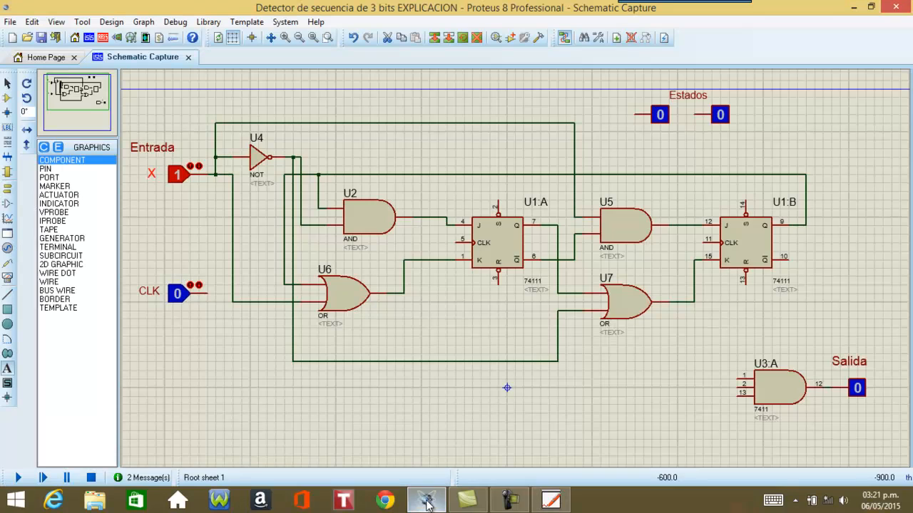
pyautogui.click(789, 258)
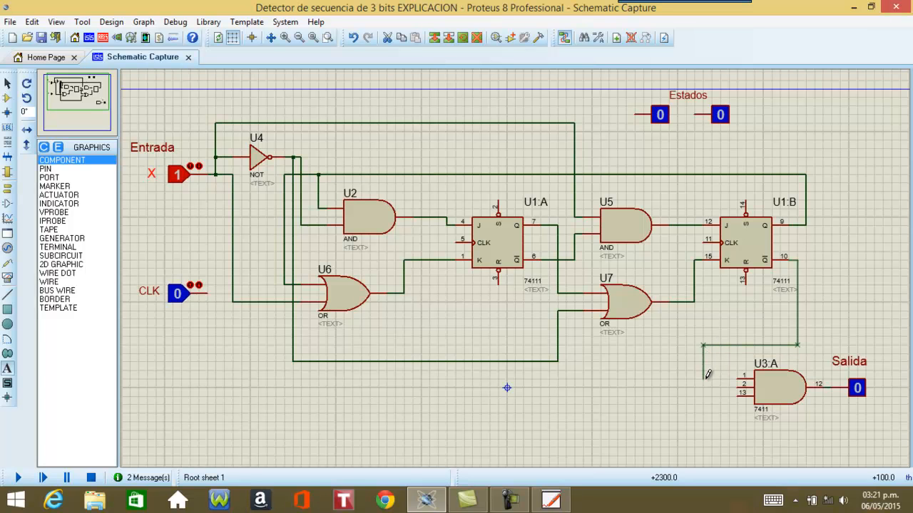
pyautogui.click(739, 376)
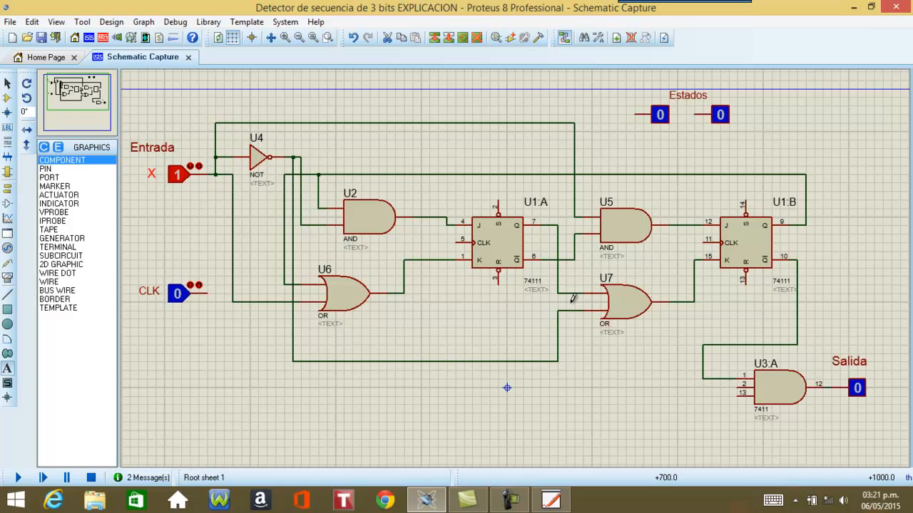
# Wire pin 2 of U3:A to the Q line of U1:A and pin 13 to the X line feeding U6
pyautogui.click(742, 384)
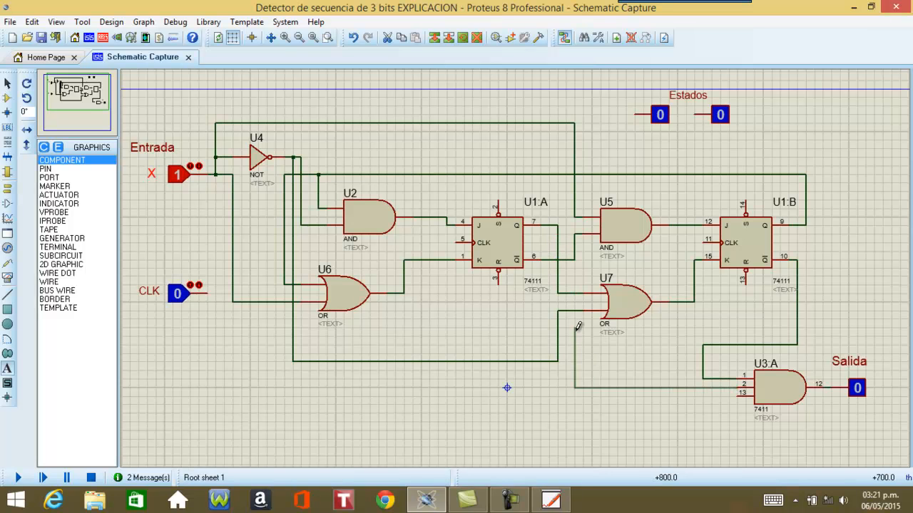
pyautogui.click(574, 292)
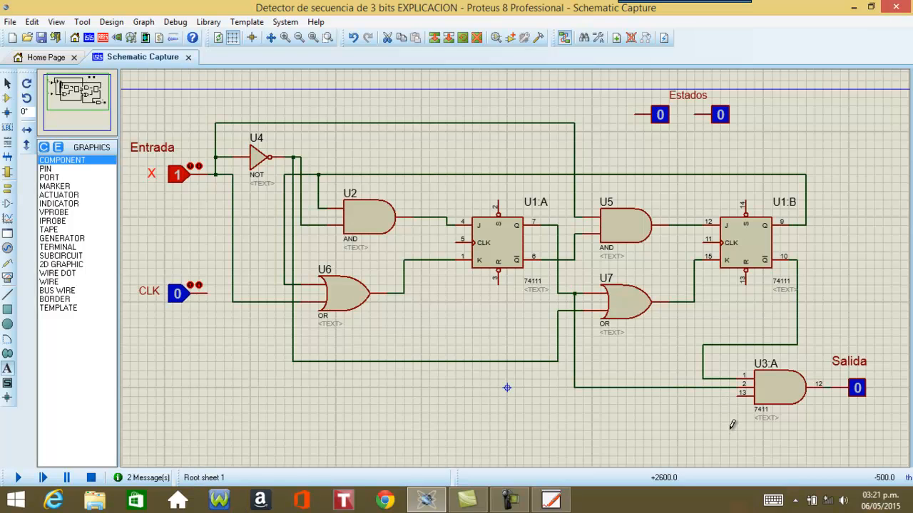
pyautogui.click(742, 392)
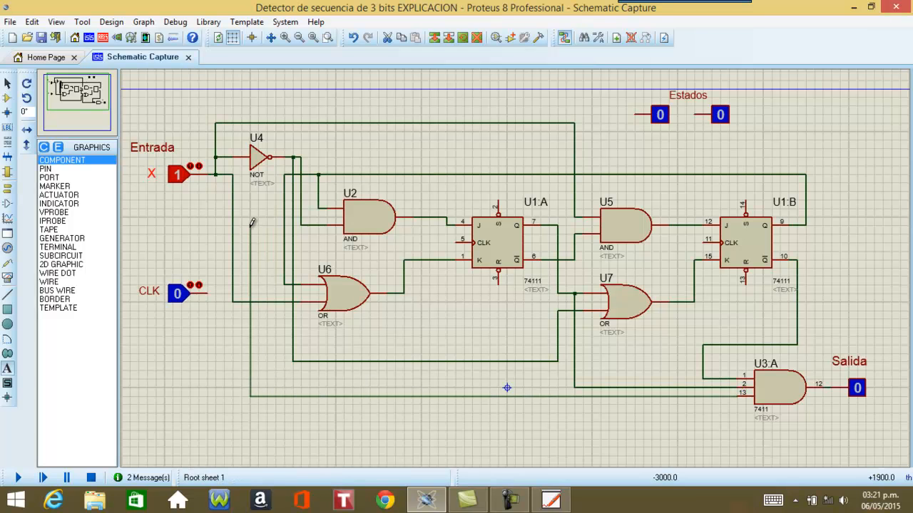
pyautogui.click(261, 300)
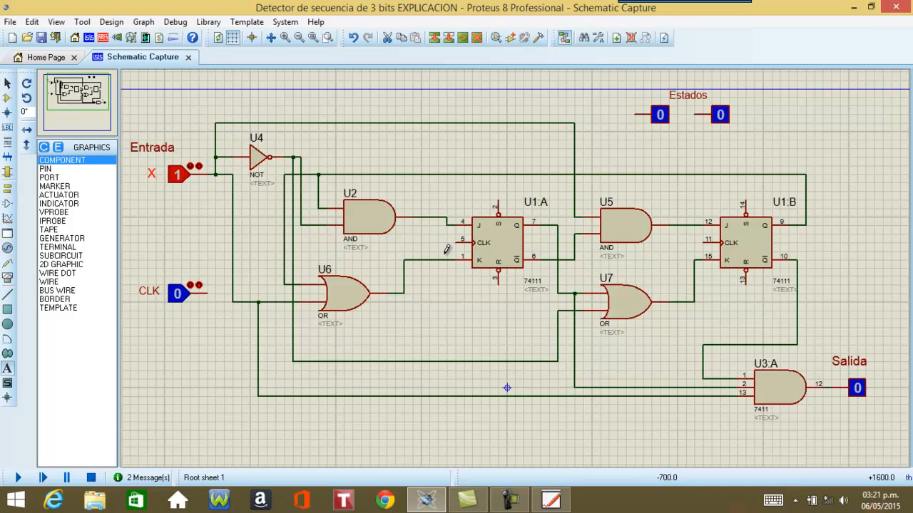
# Wire the CLK input to the CLK pin of U1:A, routing it beneath the other wires
pyautogui.click(209, 288)
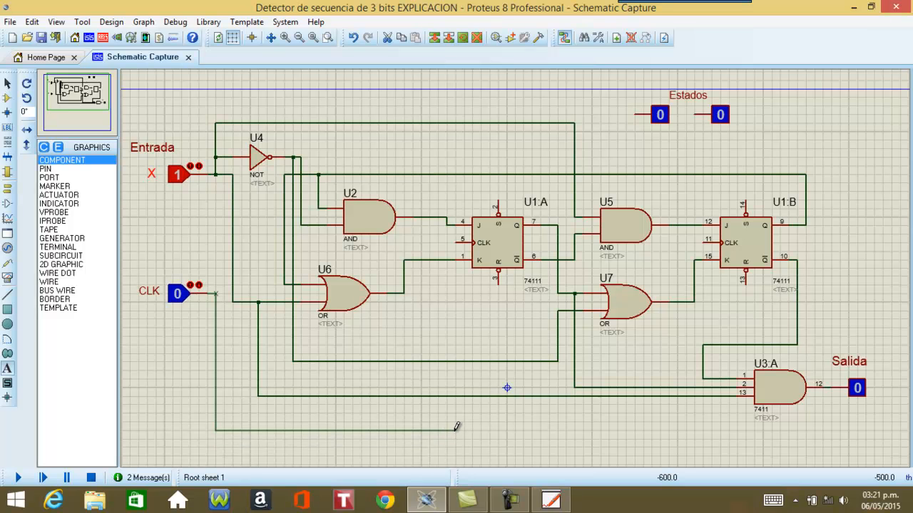
pyautogui.click(460, 242)
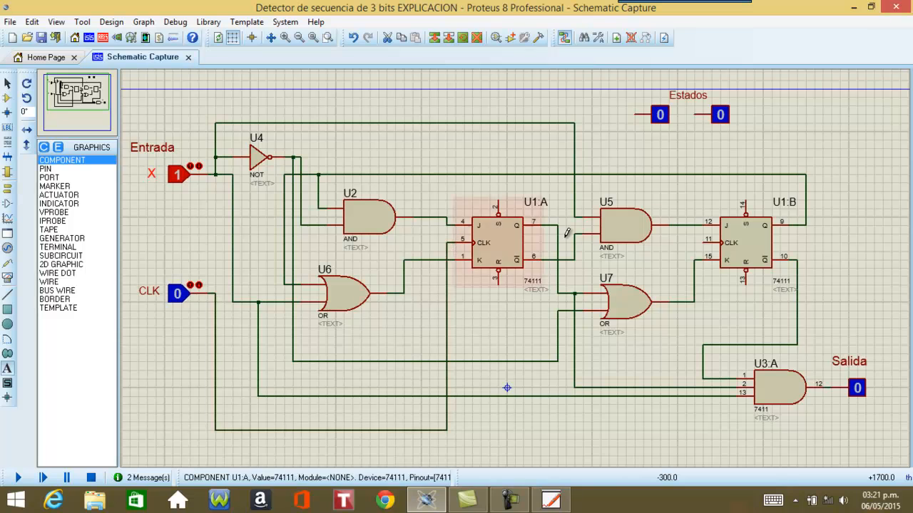
# Wire the CLK pin of U1:B to the CLK line beneath the circuit, leaving the text dialog without adding any text
pyautogui.click(706, 238)
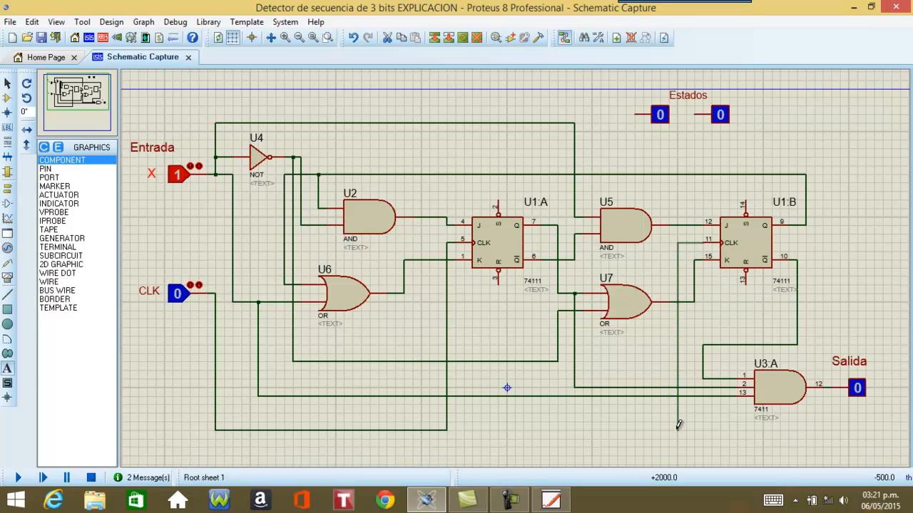
pyautogui.click(447, 429)
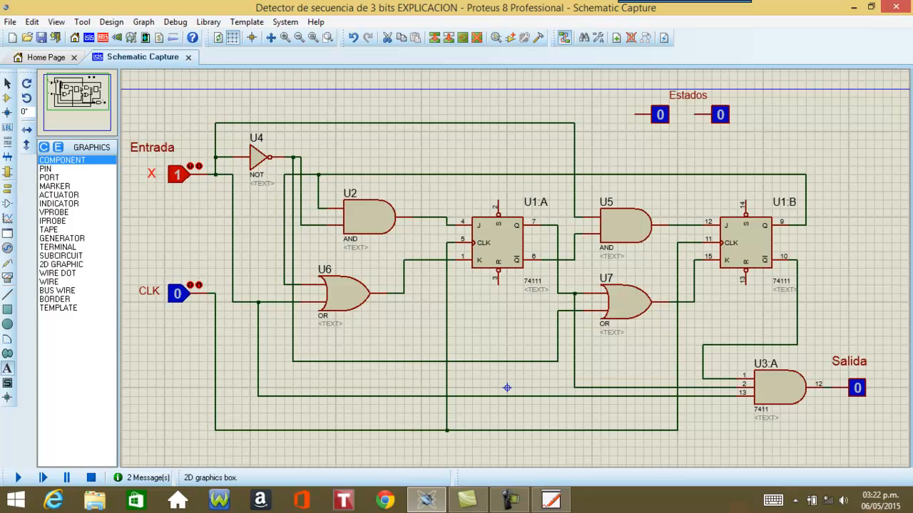
pyautogui.click(177, 177)
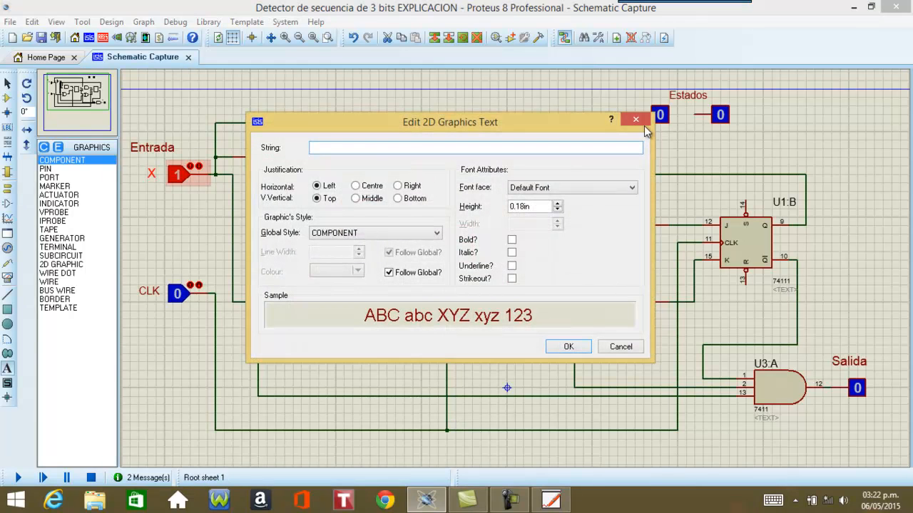
pyautogui.click(634, 119)
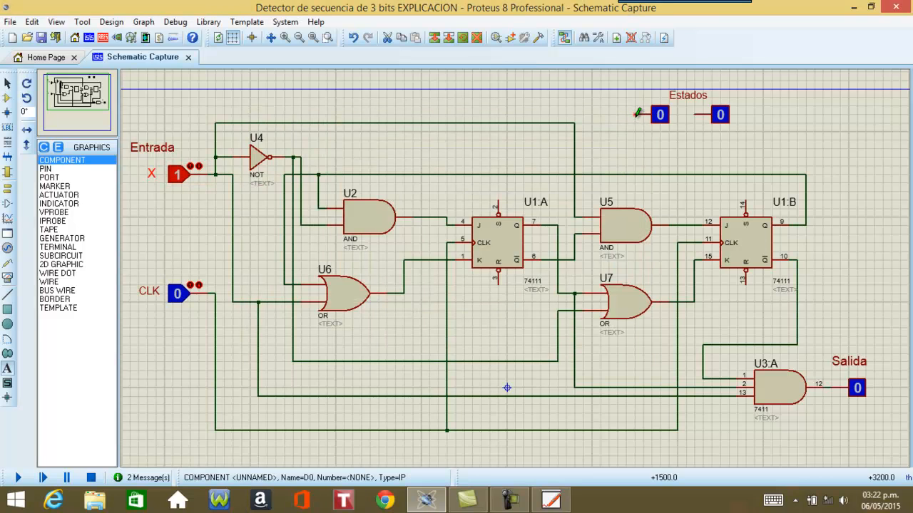
# Wire the two Estados probes to the Q lines of U1:A and U1:B respectively, and set input X to 0
pyautogui.click(636, 112)
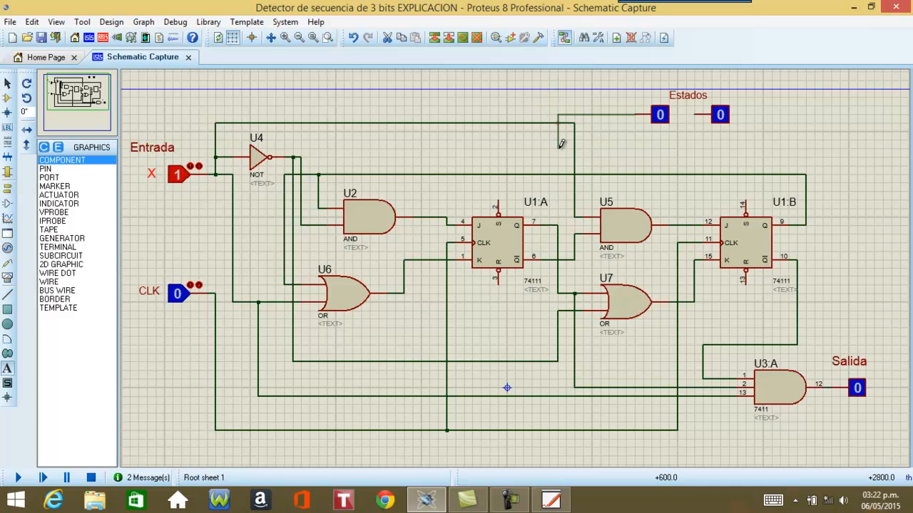
pyautogui.click(560, 222)
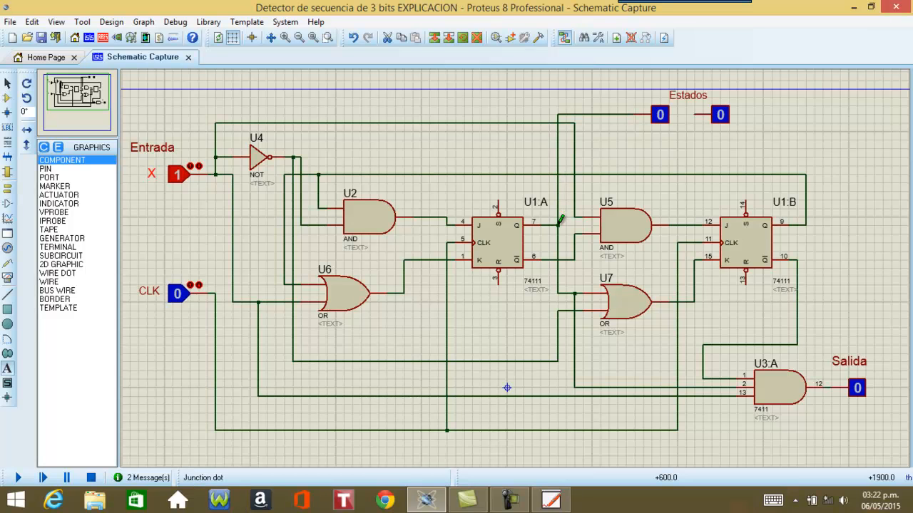
pyautogui.click(696, 114)
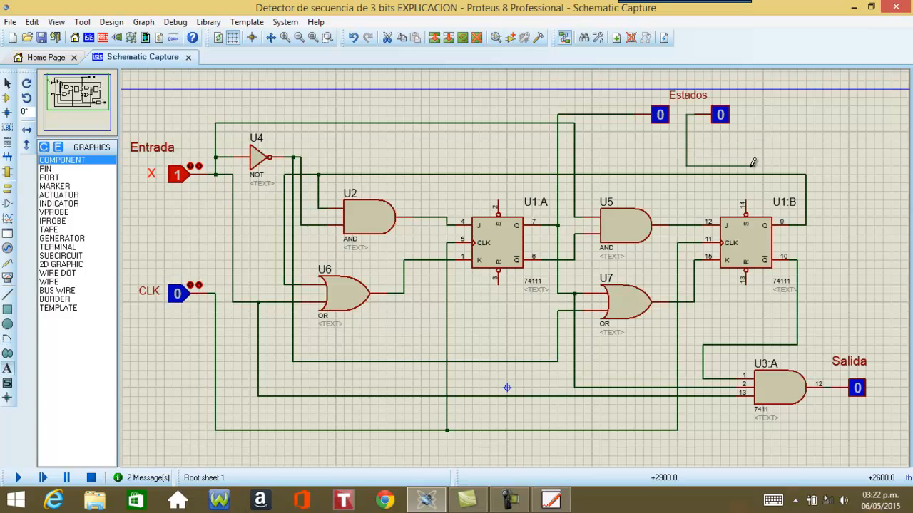
pyautogui.click(686, 172)
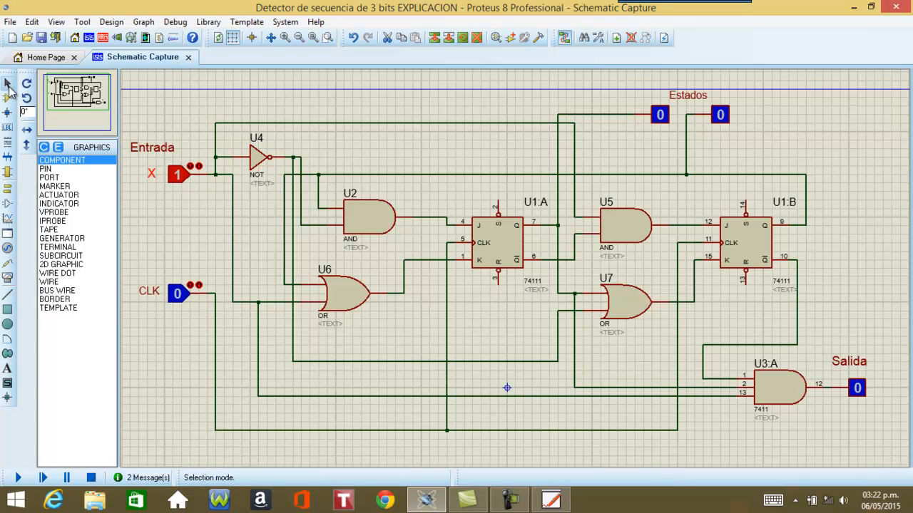
pyautogui.click(177, 175)
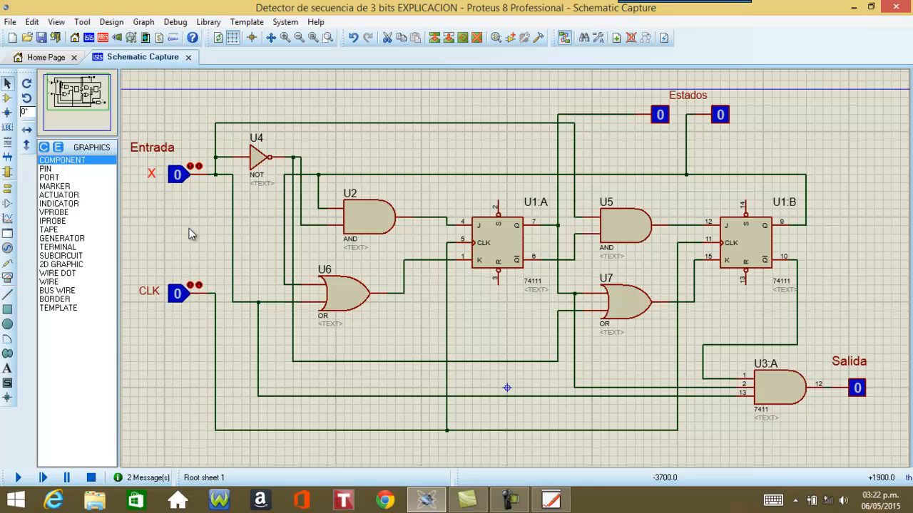
# Switch to Presentation Marker, add a new board and draw three purple circles in a triangle with a 3 P line
pyautogui.click(551, 501)
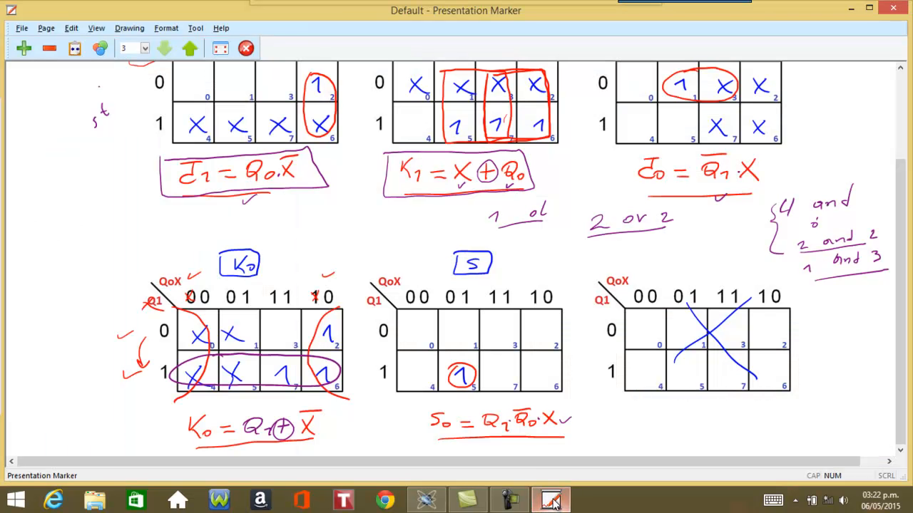
pyautogui.click(24, 49)
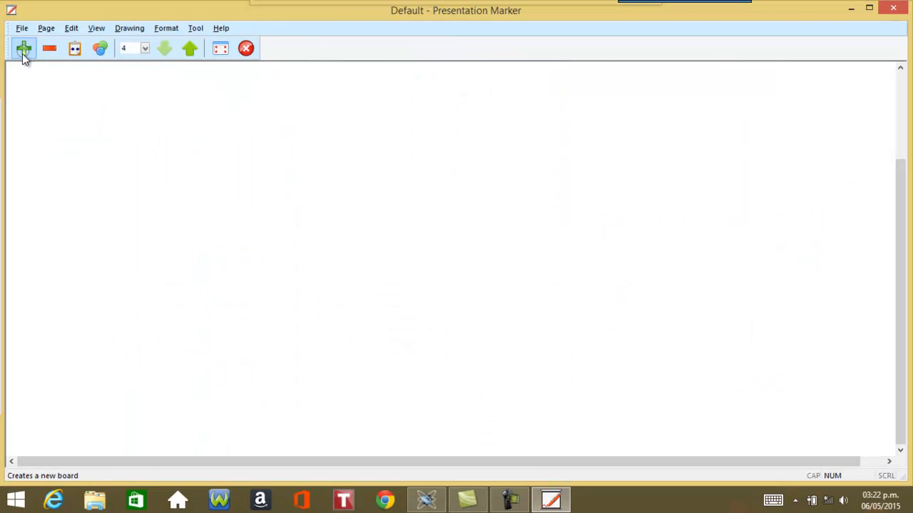
pyautogui.moveTo(387, 6)
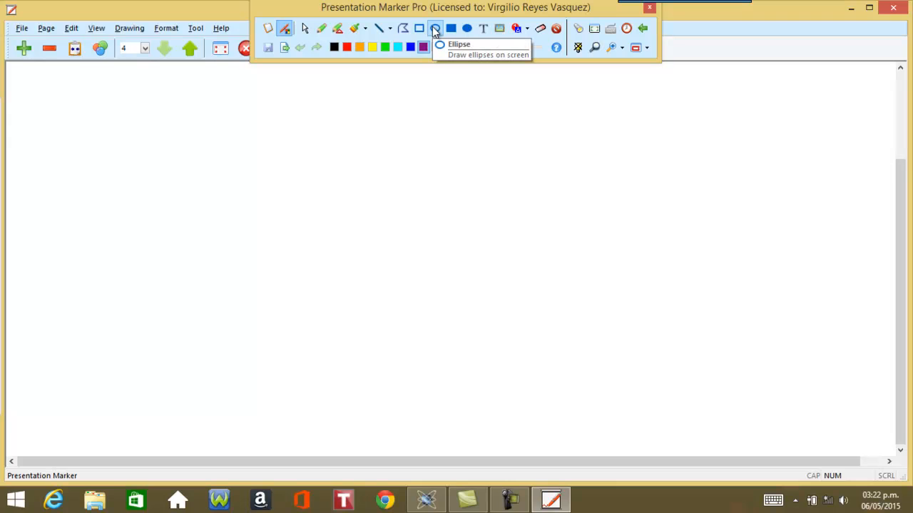
pyautogui.moveTo(446, 5)
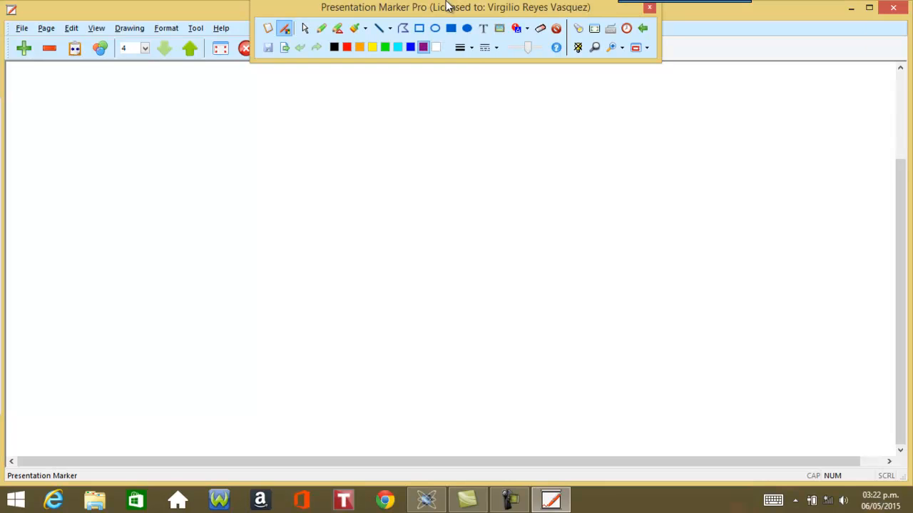
pyautogui.click(472, 47)
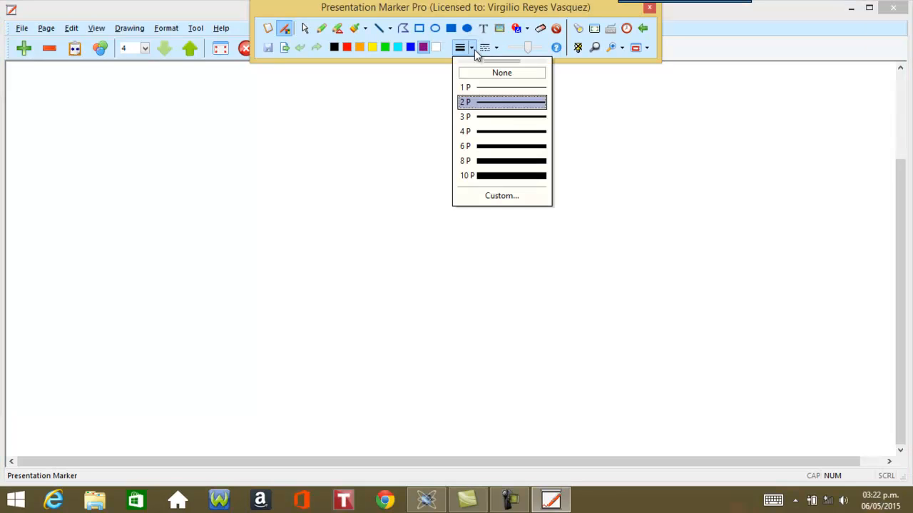
pyautogui.click(502, 115)
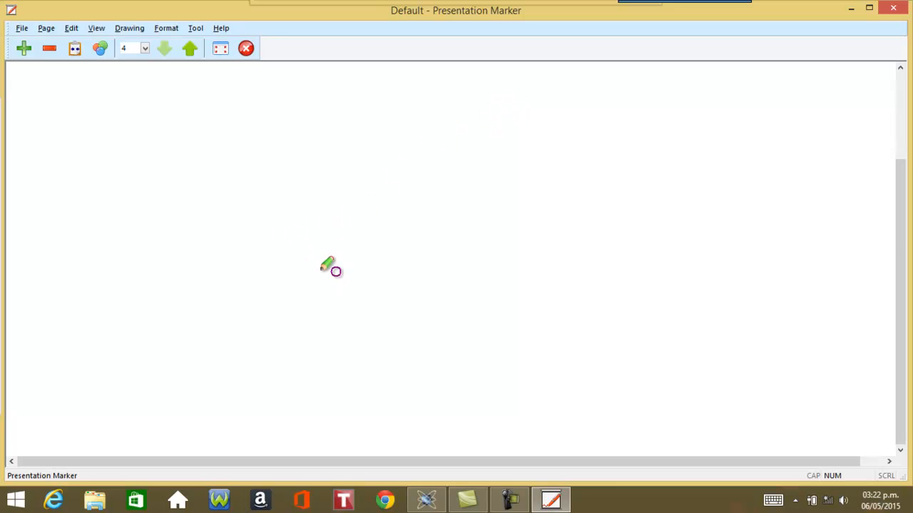
pyautogui.moveTo(305, 263)
pyautogui.mouseDown()
pyautogui.moveTo(370, 305)
pyautogui.moveTo(378, 334)
pyautogui.mouseUp()
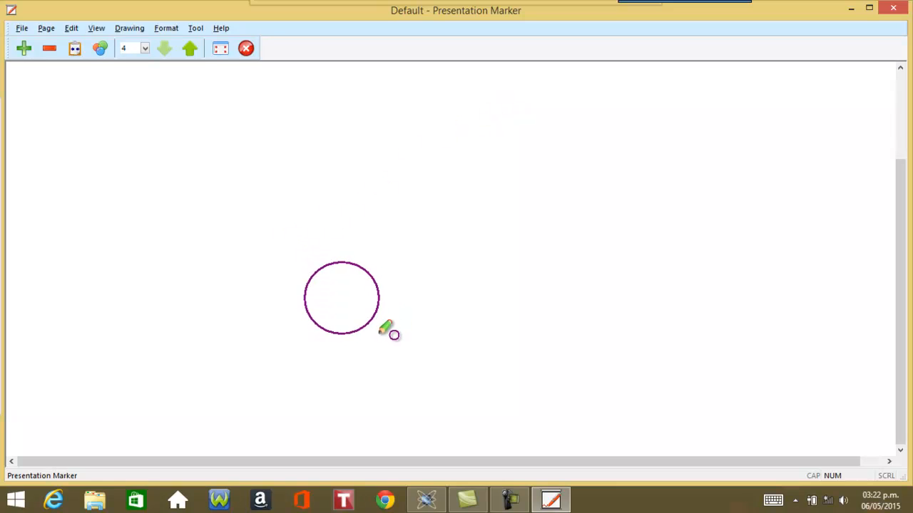
pyautogui.moveTo(414, 120)
pyautogui.mouseDown()
pyautogui.moveTo(439, 153)
pyautogui.moveTo(484, 180)
pyautogui.mouseUp()
pyautogui.moveTo(548, 262); pyautogui.dragTo(624, 331)
# Handwrite the state names I0, I1 and I2 inside the lower-left, upper and lower-right circles
pyautogui.moveTo(359, 6)
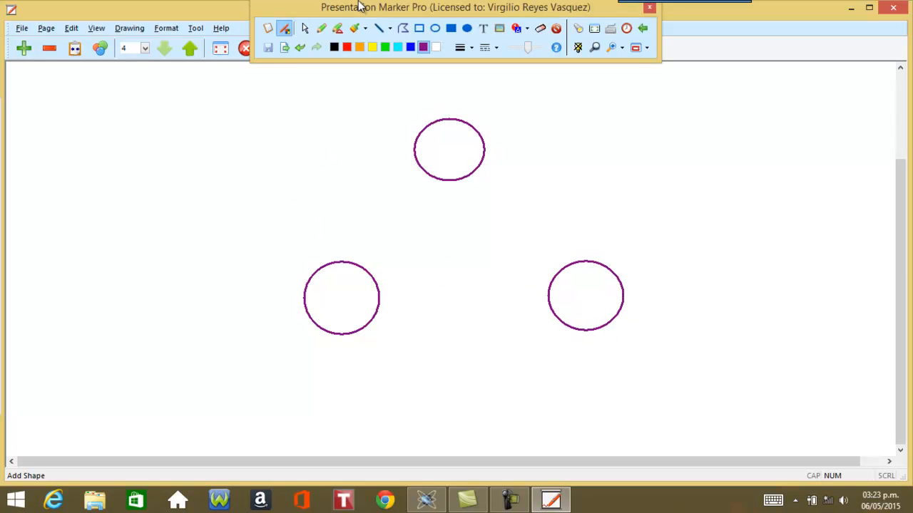
pyautogui.moveTo(336, 300); pyautogui.dragTo(350, 302)
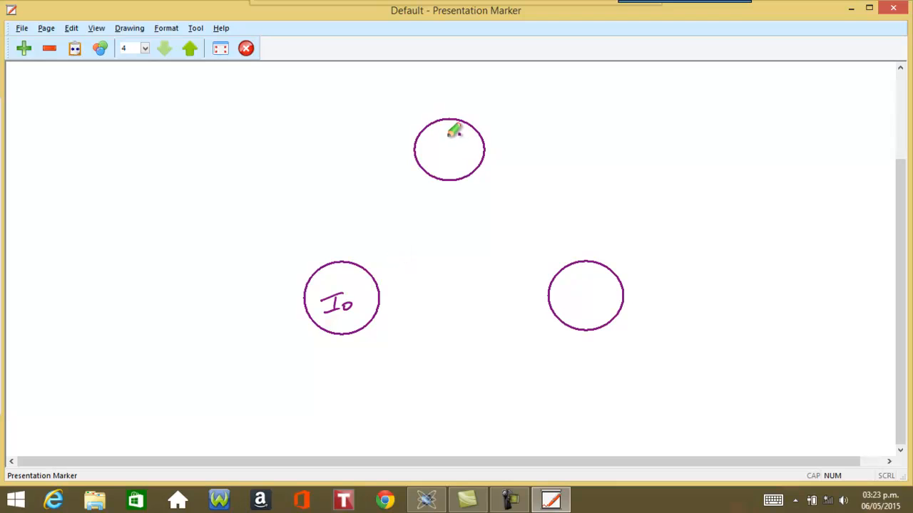
pyautogui.moveTo(443, 137); pyautogui.dragTo(460, 151)
pyautogui.moveTo(578, 311)
pyautogui.mouseDown()
pyautogui.moveTo(594, 293)
pyautogui.moveTo(596, 305)
pyautogui.mouseUp()
# Write the sequence 101 in red at the upper right of the board
pyautogui.click(348, 47)
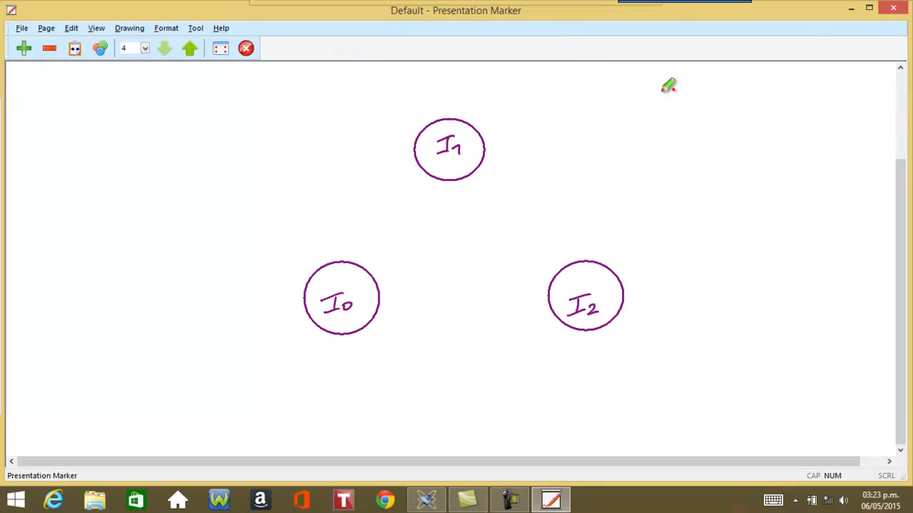
pyautogui.moveTo(708, 94)
pyautogui.mouseDown()
pyautogui.moveTo(725, 101)
pyautogui.moveTo(757, 84)
pyautogui.moveTo(746, 85)
pyautogui.mouseUp()
pyautogui.moveTo(770, 89)
pyautogui.mouseDown()
pyautogui.moveTo(785, 87)
pyautogui.moveTo(784, 99)
pyautogui.mouseUp()
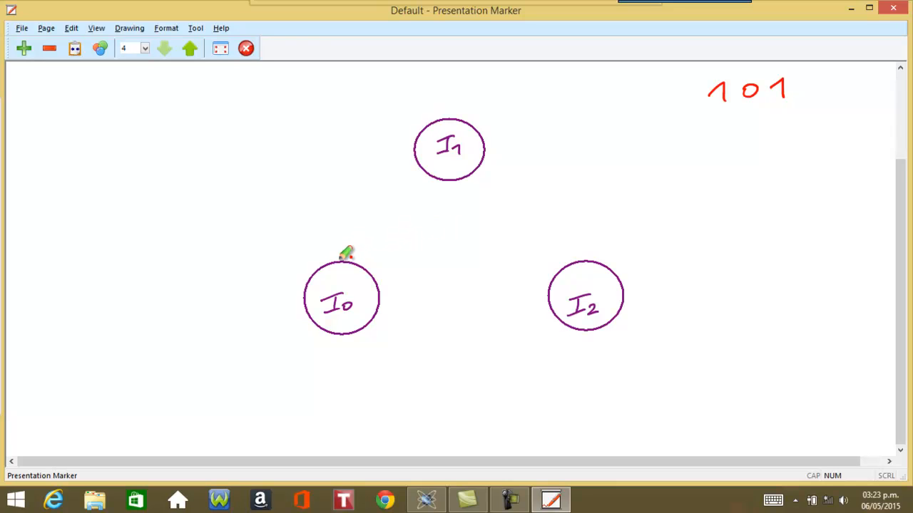
# Draw a red arrow from I0 to I1 labelled X=1/S=0 and tick the first digit of 101
pyautogui.moveTo(347, 258)
pyautogui.mouseDown()
pyautogui.moveTo(385, 190)
pyautogui.moveTo(421, 173)
pyautogui.moveTo(403, 178)
pyautogui.mouseUp()
pyautogui.moveTo(324, 192)
pyautogui.mouseDown()
pyautogui.moveTo(319, 217)
pyautogui.moveTo(382, 156)
pyautogui.mouseUp()
pyautogui.moveTo(711, 67); pyautogui.dragTo(718, 67)
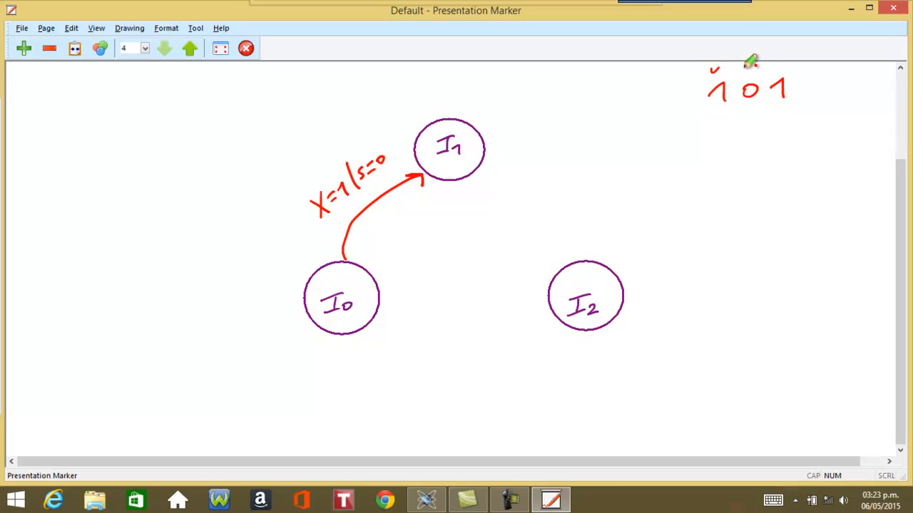
# Draw a red arrow from I1 to I2 labelled X=0/S=0 and tick the middle digit of 101
pyautogui.moveTo(483, 161)
pyautogui.mouseDown()
pyautogui.moveTo(535, 165)
pyautogui.moveTo(563, 236)
pyautogui.moveTo(563, 262)
pyautogui.moveTo(573, 248)
pyautogui.mouseUp()
pyautogui.moveTo(596, 186)
pyautogui.mouseDown()
pyautogui.moveTo(583, 206)
pyautogui.moveTo(596, 204)
pyautogui.mouseUp()
pyautogui.moveTo(600, 193); pyautogui.dragTo(628, 184)
pyautogui.moveTo(646, 165)
pyautogui.mouseDown()
pyautogui.moveTo(643, 187)
pyautogui.moveTo(682, 165)
pyautogui.mouseUp()
pyautogui.moveTo(673, 174); pyautogui.dragTo(684, 170)
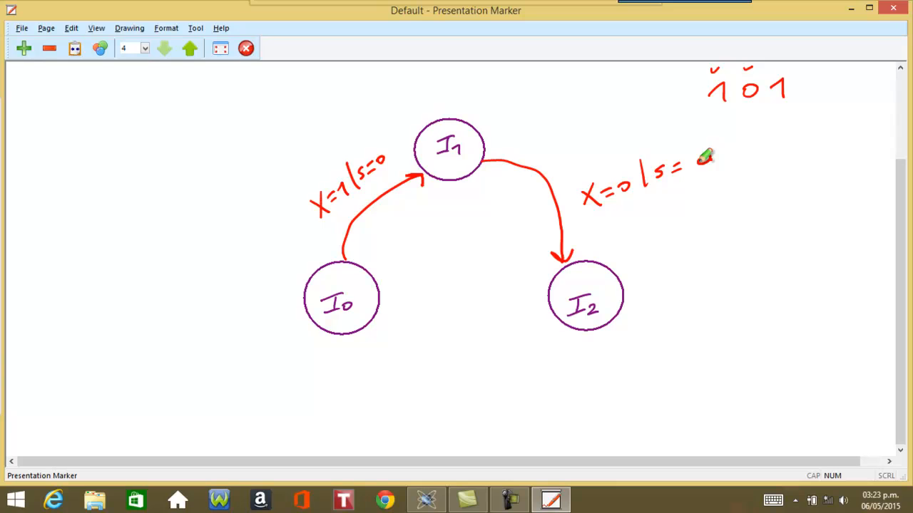
pyautogui.moveTo(701, 161); pyautogui.dragTo(702, 158)
# Tick the last digit of 101 and draw a red arrow from I2 back to I0 labelled X=1/S=1
pyautogui.moveTo(779, 70); pyautogui.dragTo(786, 69)
pyautogui.moveTo(548, 309)
pyautogui.mouseDown()
pyautogui.moveTo(456, 320)
pyautogui.moveTo(384, 306)
pyautogui.moveTo(388, 317)
pyautogui.mouseUp()
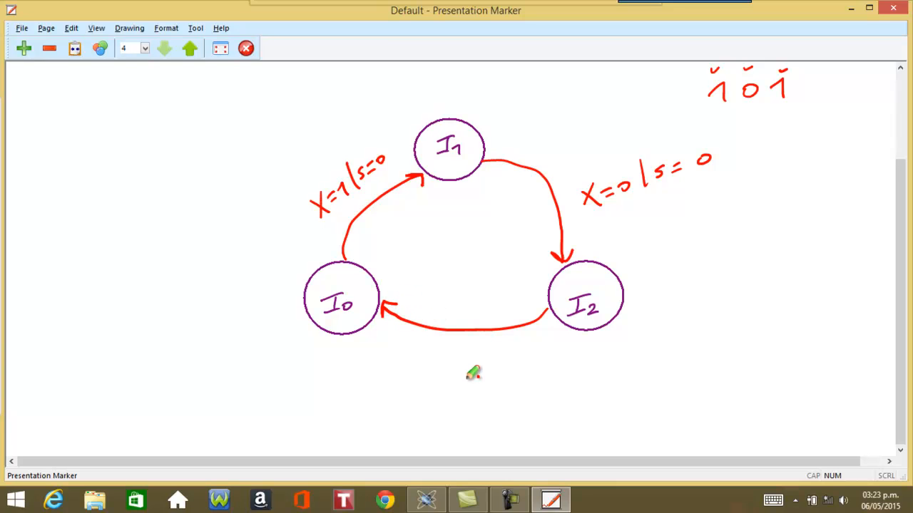
pyautogui.moveTo(445, 361); pyautogui.dragTo(456, 381)
pyautogui.moveTo(456, 360)
pyautogui.mouseDown()
pyautogui.moveTo(445, 382)
pyautogui.moveTo(493, 360)
pyautogui.moveTo(528, 368)
pyautogui.moveTo(542, 383)
pyautogui.mouseUp()
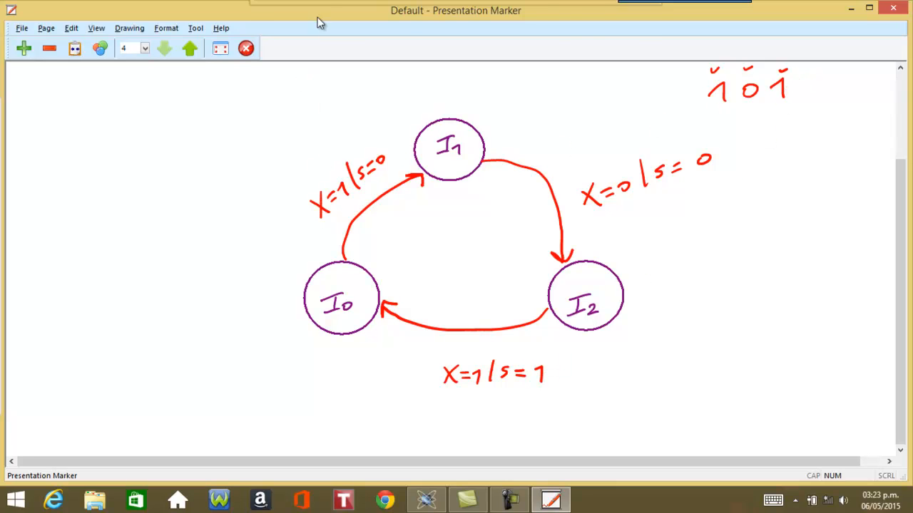
# In black, put a cross under the first digit of 101 and draw self-loops X=0/S=0 on I0 and X=1/S=0 on I1
pyautogui.moveTo(362, 6)
pyautogui.click(335, 54)
pyautogui.moveTo(728, 116)
pyautogui.mouseDown()
pyautogui.moveTo(717, 127)
pyautogui.moveTo(729, 127)
pyautogui.mouseUp()
pyautogui.moveTo(301, 305)
pyautogui.mouseDown()
pyautogui.moveTo(277, 264)
pyautogui.moveTo(273, 286)
pyautogui.moveTo(289, 282)
pyautogui.mouseUp()
pyautogui.moveTo(231, 220)
pyautogui.mouseDown()
pyautogui.moveTo(220, 221)
pyautogui.moveTo(240, 218)
pyautogui.moveTo(251, 189)
pyautogui.moveTo(274, 184)
pyautogui.mouseUp()
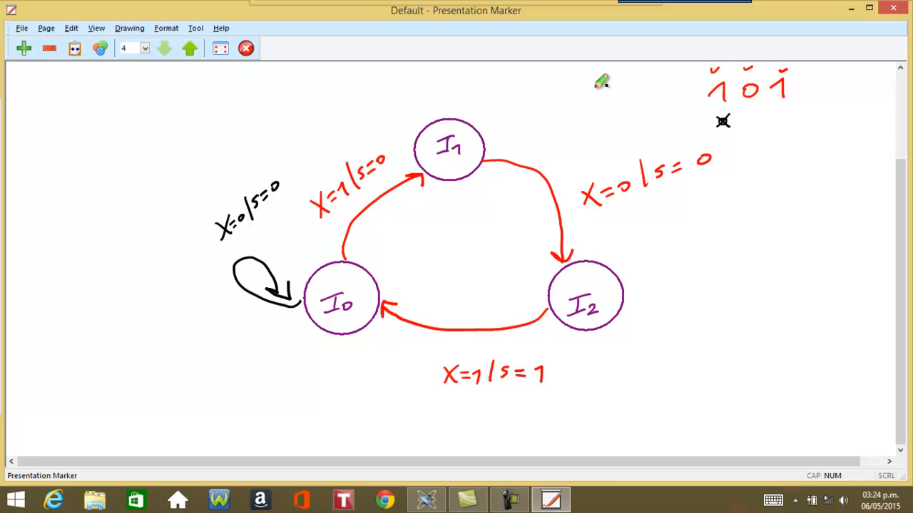
pyautogui.moveTo(455, 113)
pyautogui.mouseDown()
pyautogui.moveTo(462, 79)
pyautogui.moveTo(478, 102)
pyautogui.moveTo(577, 75)
pyautogui.moveTo(529, 77)
pyautogui.mouseUp()
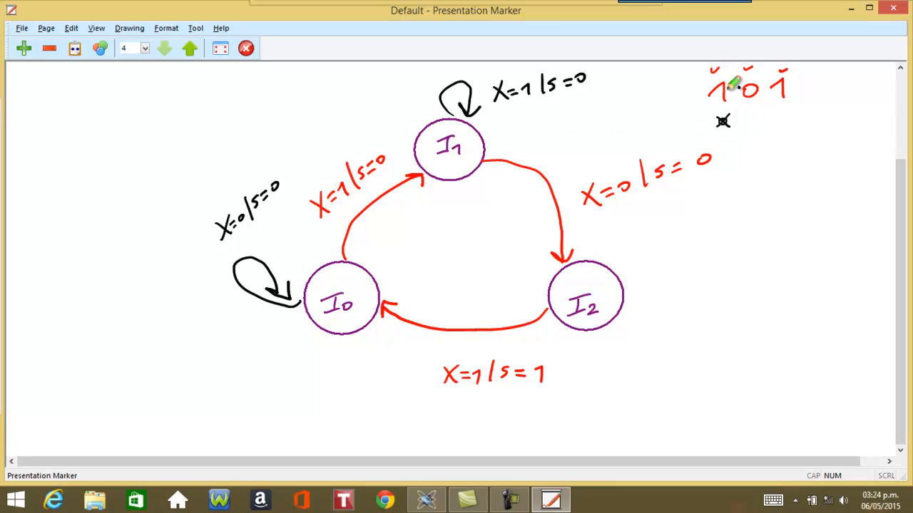
# Tick the first two digits of 101 again in black and draw a self-loop on I2 labelled X=0/S=0
pyautogui.moveTo(711, 70); pyautogui.dragTo(720, 69)
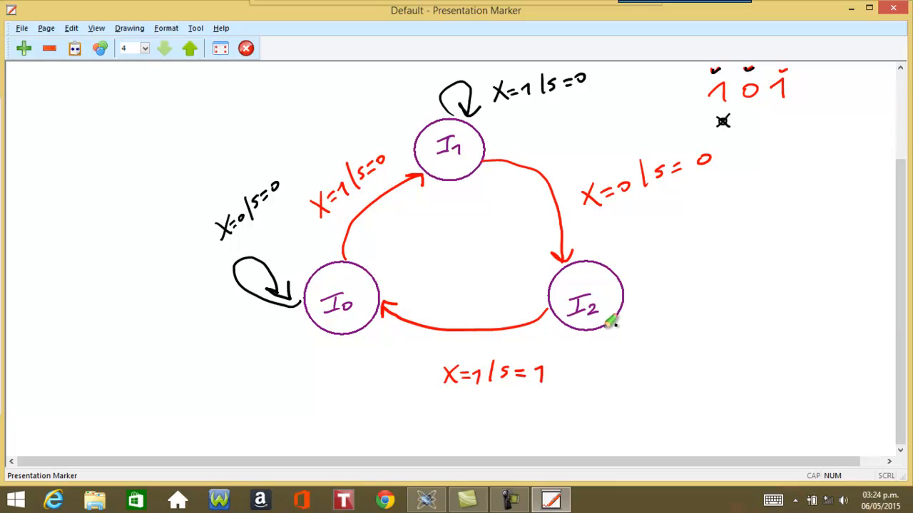
pyautogui.moveTo(626, 295); pyautogui.dragTo(631, 308)
pyautogui.moveTo(633, 298)
pyautogui.mouseDown()
pyautogui.moveTo(648, 308)
pyautogui.moveTo(691, 302)
pyautogui.mouseUp()
pyautogui.moveTo(693, 283)
pyautogui.mouseDown()
pyautogui.moveTo(676, 303)
pyautogui.moveTo(707, 286)
pyautogui.mouseUp()
pyautogui.moveTo(696, 295)
pyautogui.mouseDown()
pyautogui.moveTo(729, 299)
pyautogui.moveTo(764, 280)
pyautogui.mouseUp()
pyautogui.moveTo(754, 288); pyautogui.dragTo(765, 287)
pyautogui.moveTo(777, 279); pyautogui.dragTo(773, 288)
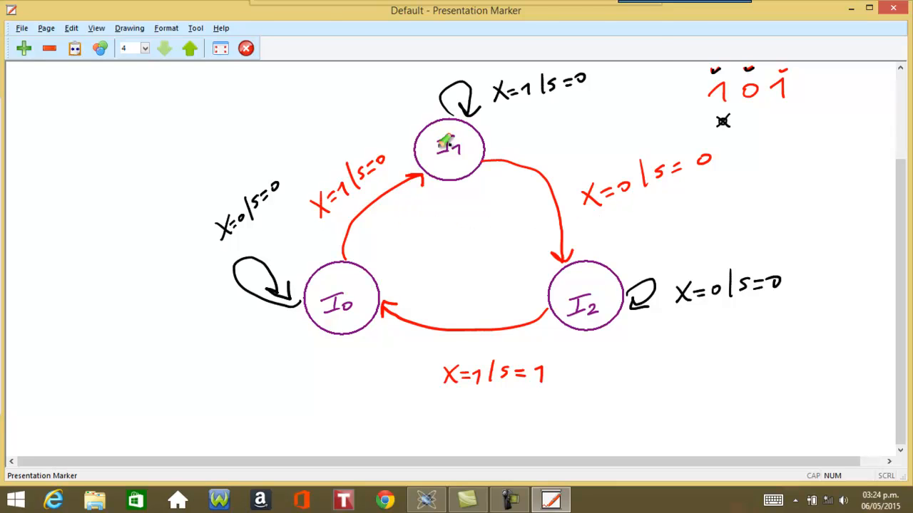
# Emphasise the I0 to I1 transition in red by underlining X=1 and filling in its arrowhead
pyautogui.moveTo(531, 5)
pyautogui.click(350, 47)
pyautogui.moveTo(322, 223); pyautogui.dragTo(345, 202)
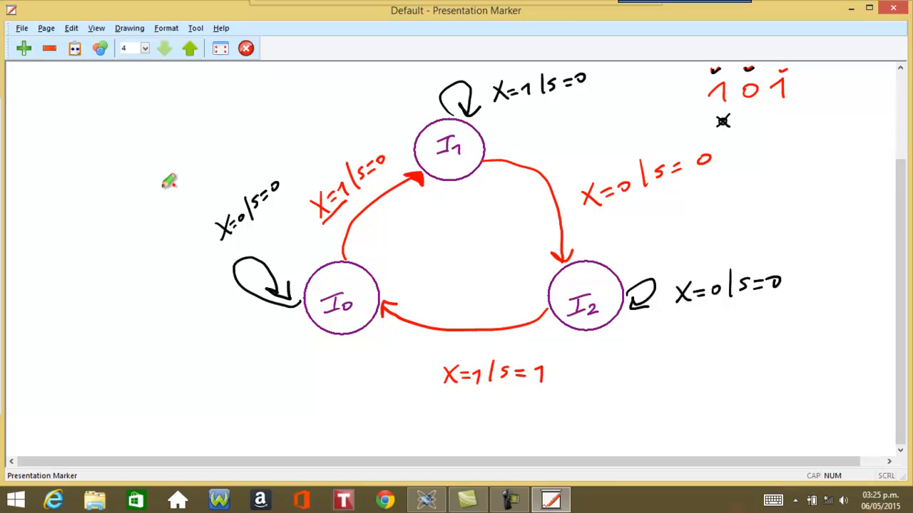
# Handwrite the note "Cambio X y flanco ASC" in red beside the state diagram
pyautogui.moveTo(54, 160); pyautogui.dragTo(114, 143)
pyautogui.moveTo(155, 120); pyautogui.dragTo(138, 141)
pyautogui.moveTo(136, 122); pyautogui.dragTo(155, 140)
pyautogui.moveTo(107, 180); pyautogui.dragTo(122, 198)
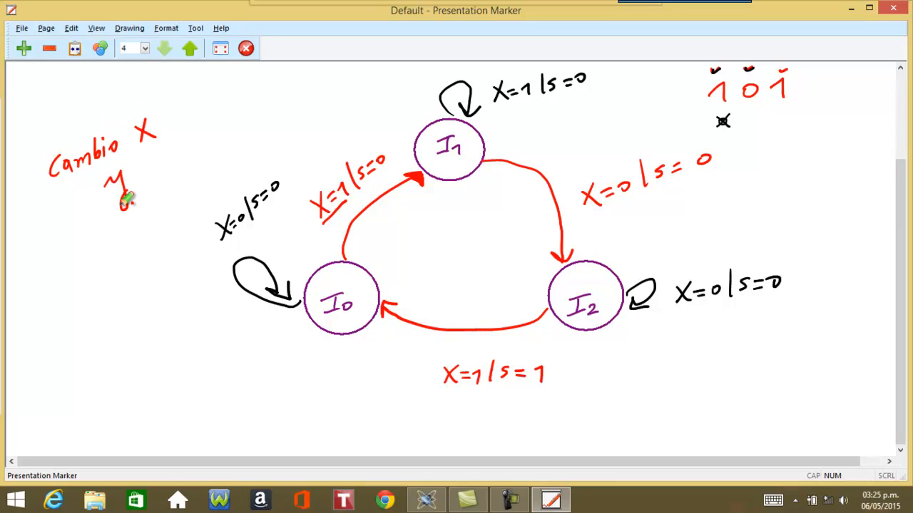
pyautogui.moveTo(112, 229)
pyautogui.mouseDown()
pyautogui.moveTo(96, 256)
pyautogui.moveTo(194, 178)
pyautogui.moveTo(191, 195)
pyautogui.mouseUp()
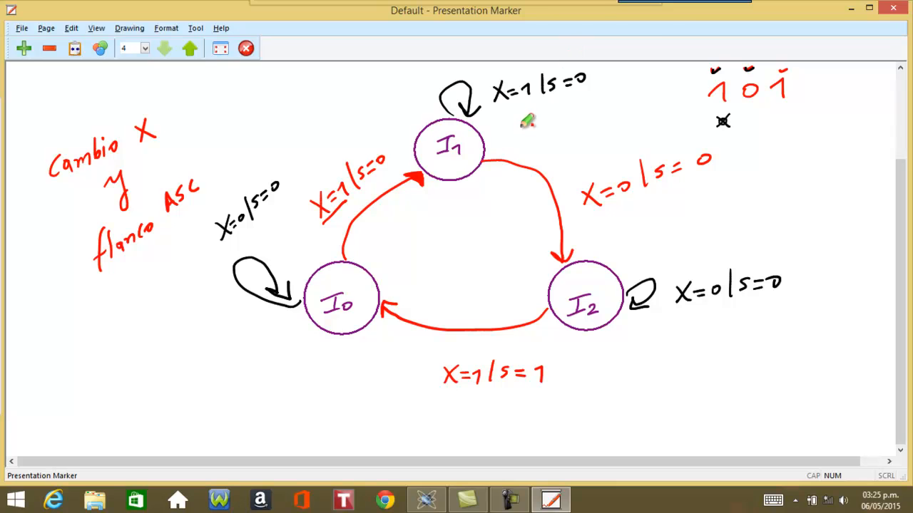
# Return to Proteus and start the simulation, then check the state diagram on the whiteboard and go back to the running circuit
pyautogui.moveTo(420, 2)
pyautogui.click(305, 33)
pyautogui.click(427, 501)
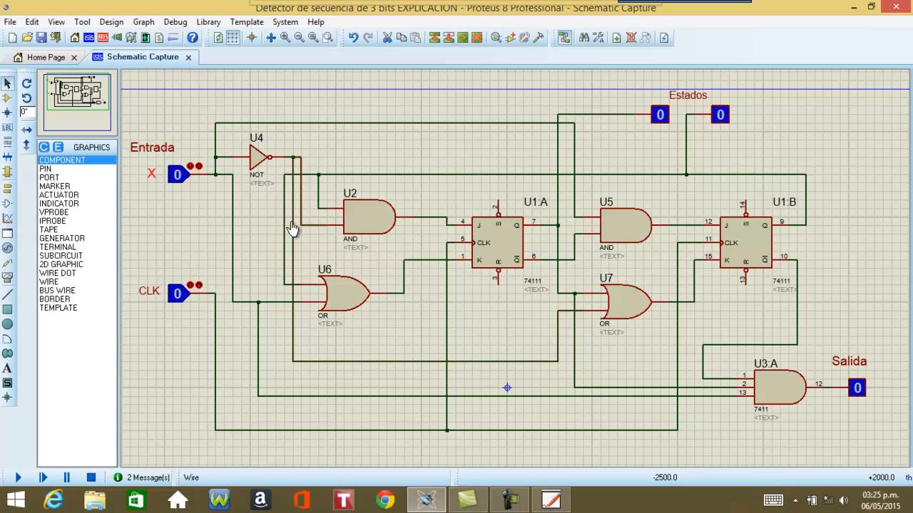
pyautogui.click(18, 478)
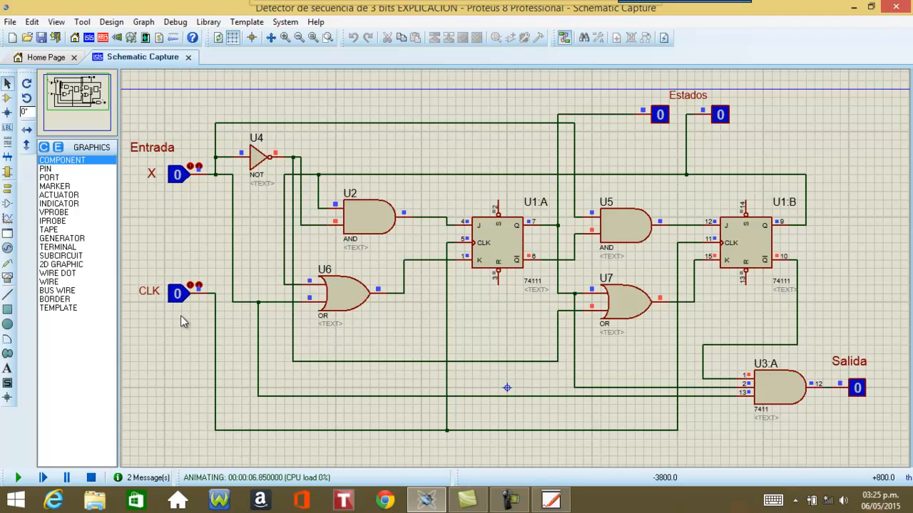
pyautogui.click(554, 501)
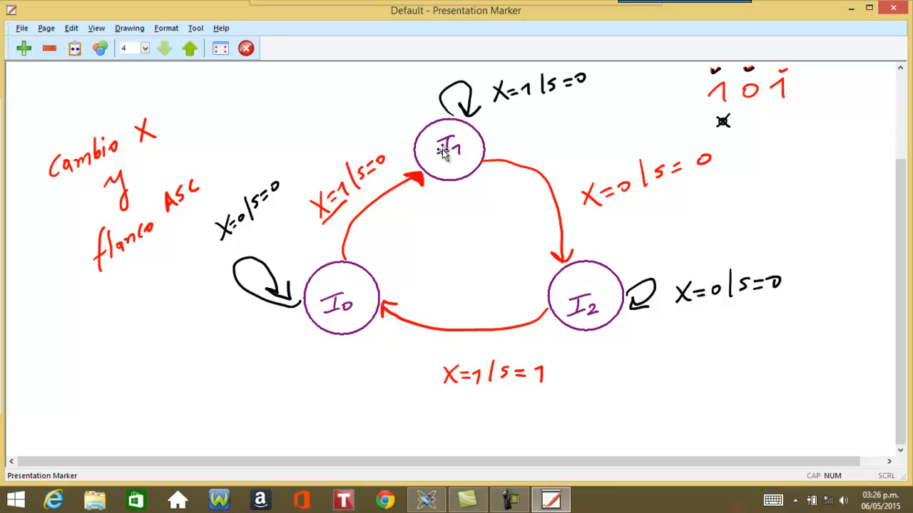
pyautogui.click(427, 499)
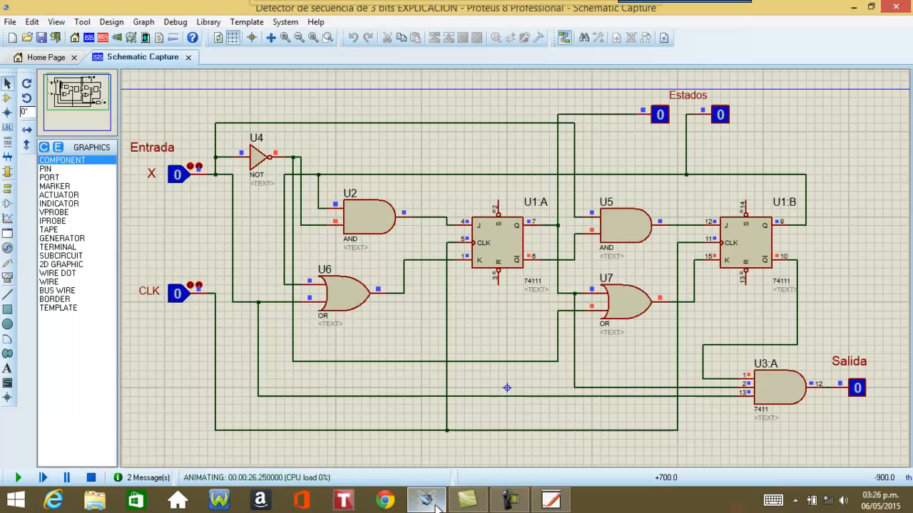
# Set input X to 1 and CLK to 1 in the running simulation to trigger the first transition
pyautogui.click(178, 177)
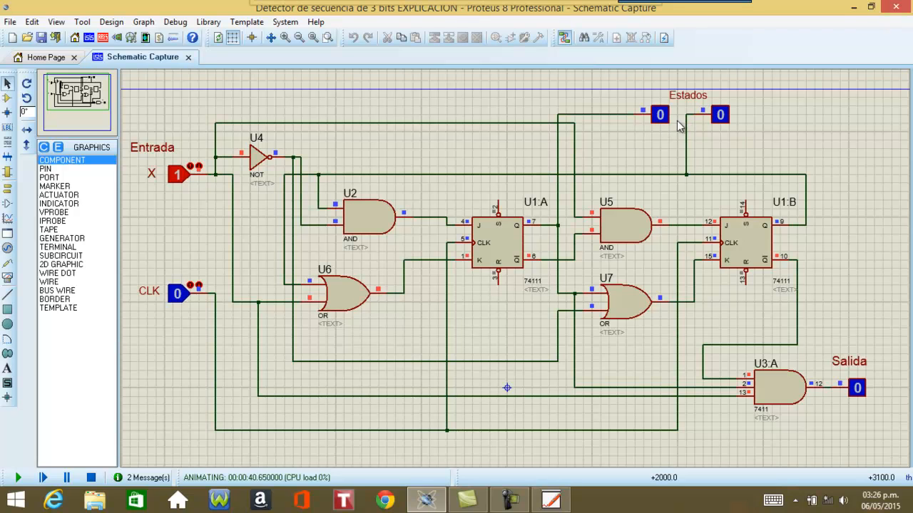
pyautogui.click(178, 294)
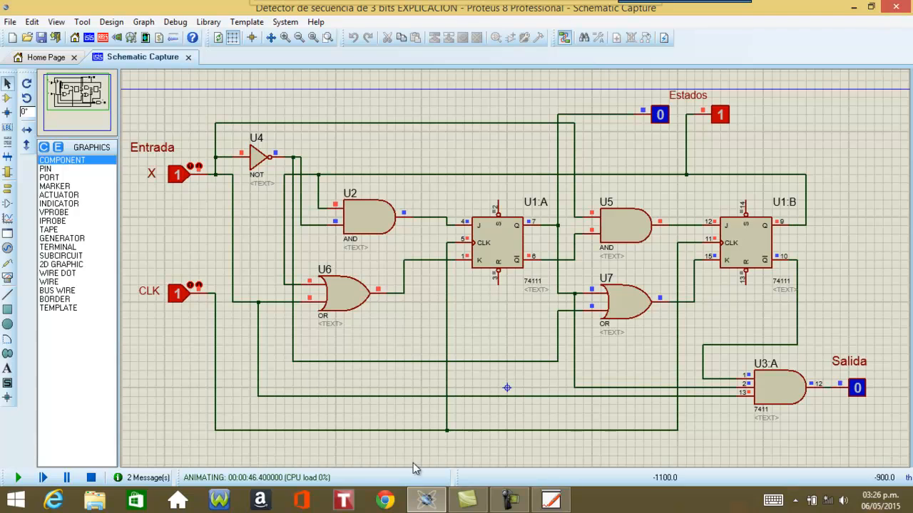
# Switch to Presentation Marker and label I0, I1 and I2 in blue with the codes 00, 01 and 10
pyautogui.click(550, 501)
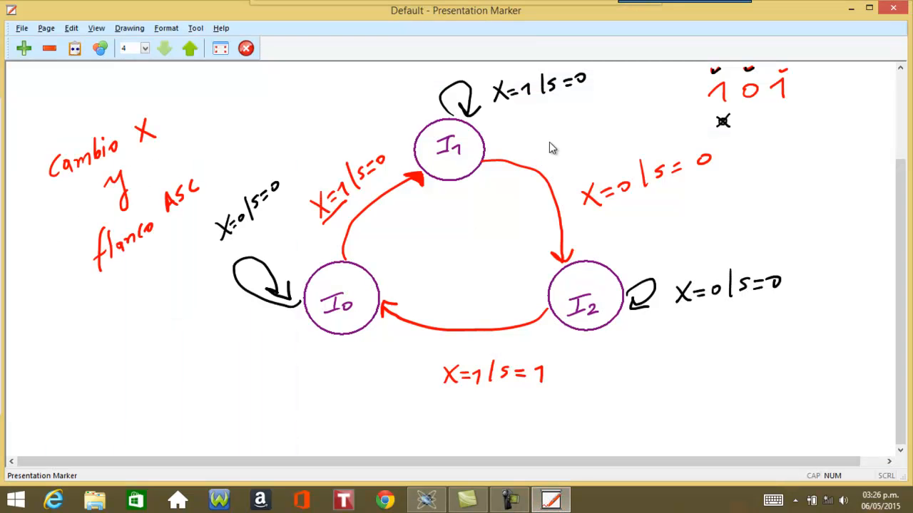
pyautogui.moveTo(390, 14)
pyautogui.moveTo(353, 10)
pyautogui.click(322, 29)
pyautogui.moveTo(378, 274); pyautogui.dragTo(397, 270)
pyautogui.moveTo(456, 189); pyautogui.dragTo(470, 199)
pyautogui.moveTo(512, 287)
pyautogui.mouseDown()
pyautogui.moveTo(518, 293)
pyautogui.moveTo(532, 285)
pyautogui.mouseUp()
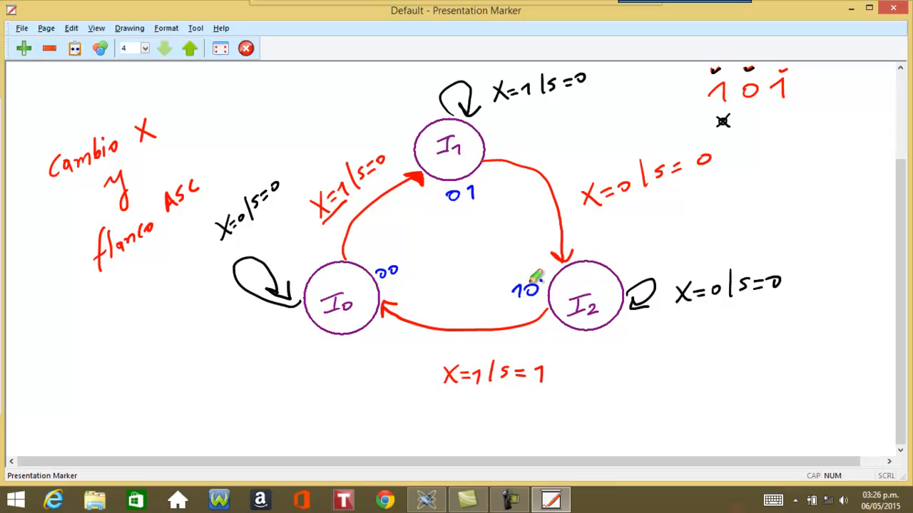
# Draw a blue arrow from code 00 to 01 and underline "Cambio X" and "flanco ASC"
pyautogui.moveTo(392, 257)
pyautogui.mouseDown()
pyautogui.moveTo(440, 212)
pyautogui.moveTo(423, 214)
pyautogui.mouseUp()
pyautogui.moveTo(63, 187); pyautogui.dragTo(158, 135)
pyautogui.moveTo(105, 275); pyautogui.dragTo(210, 200)
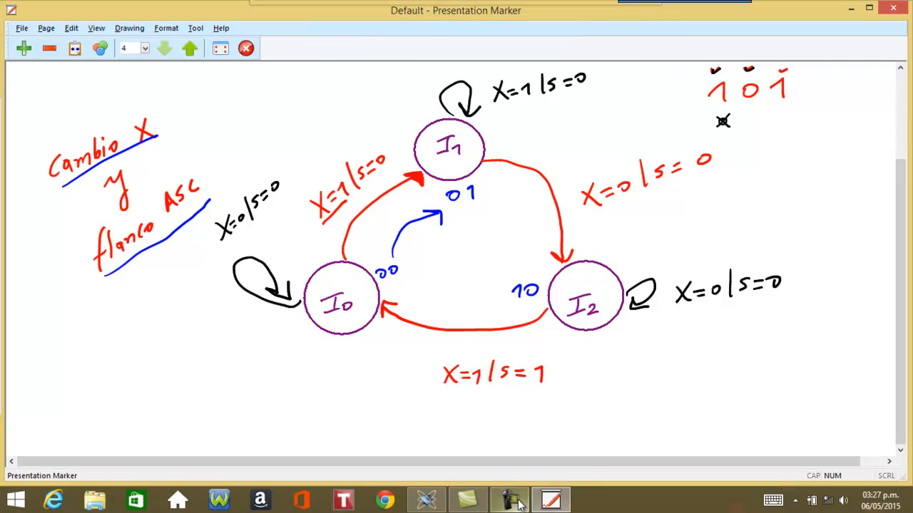
# Return to Proteus and set CLK to 0 in the running simulation
pyautogui.click(426, 500)
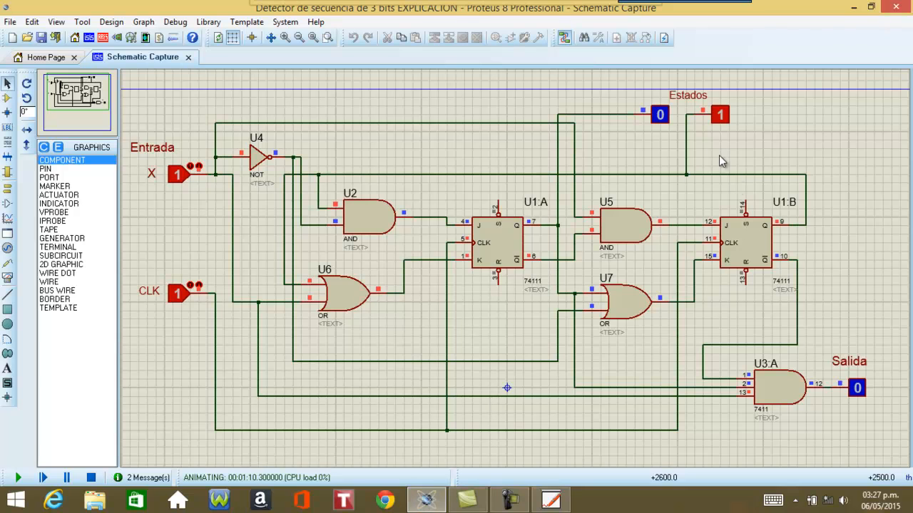
pyautogui.click(178, 295)
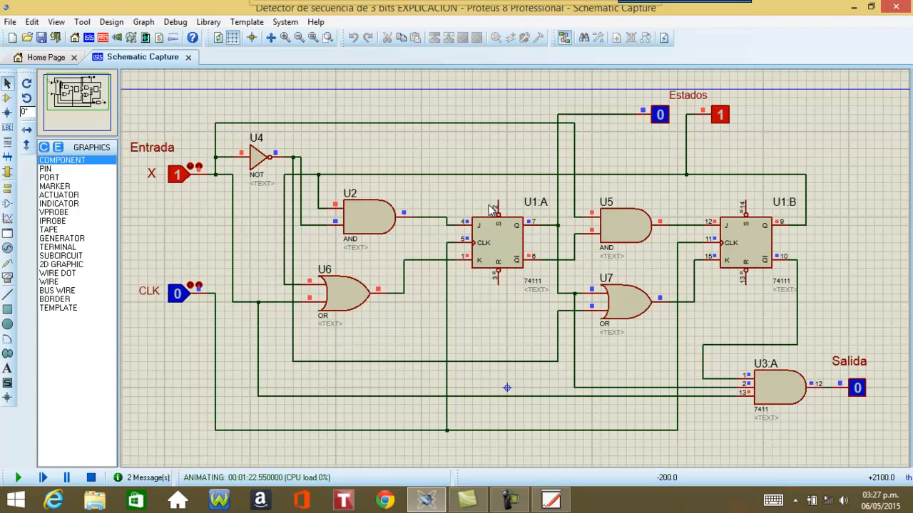
# Switch to Presentation Marker, underline X=0 on the I1 to I2 transition and add a small tick beside "flanco ASC", both in blue
pyautogui.click(549, 502)
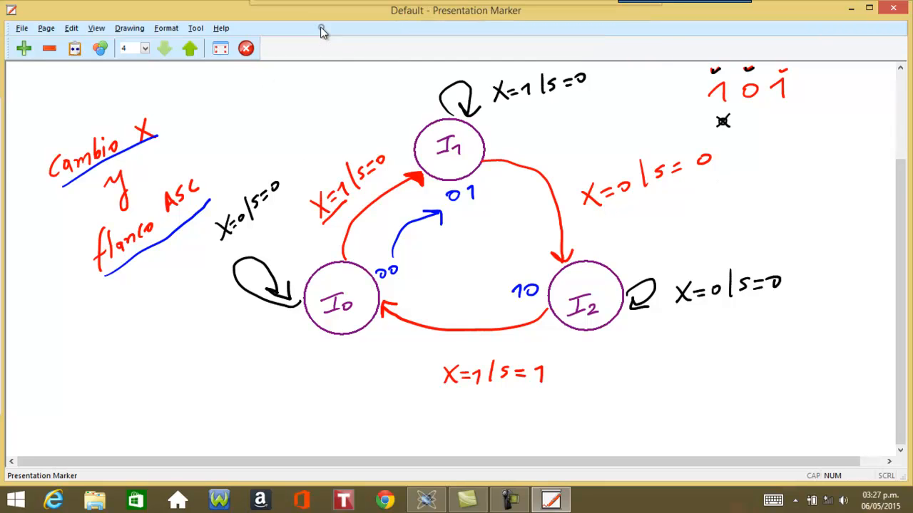
pyautogui.moveTo(586, 217); pyautogui.dragTo(641, 201)
pyautogui.moveTo(204, 180); pyautogui.dragTo(208, 176)
# Return to Proteus and set X to 0, followed by CLK to 1, to simulate the I1 to I2 transition
pyautogui.click(426, 501)
pyautogui.click(175, 175)
pyautogui.click(177, 177)
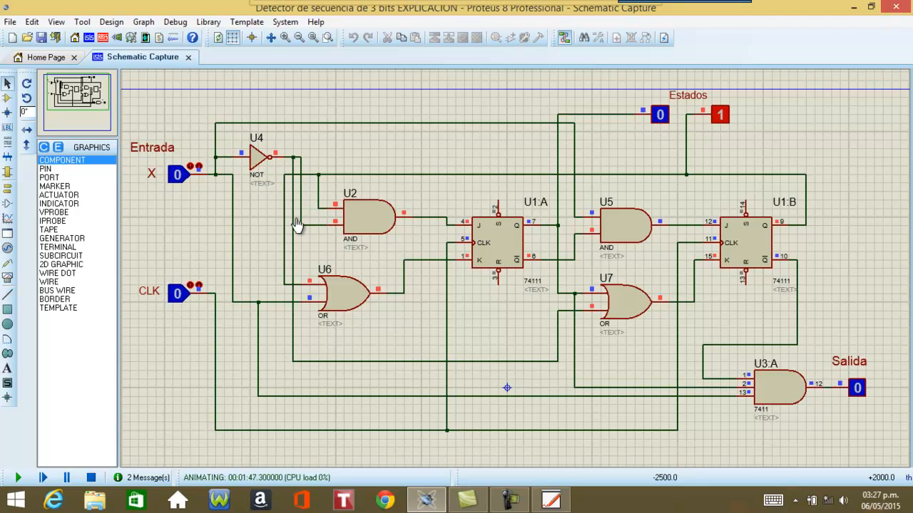
pyautogui.click(177, 294)
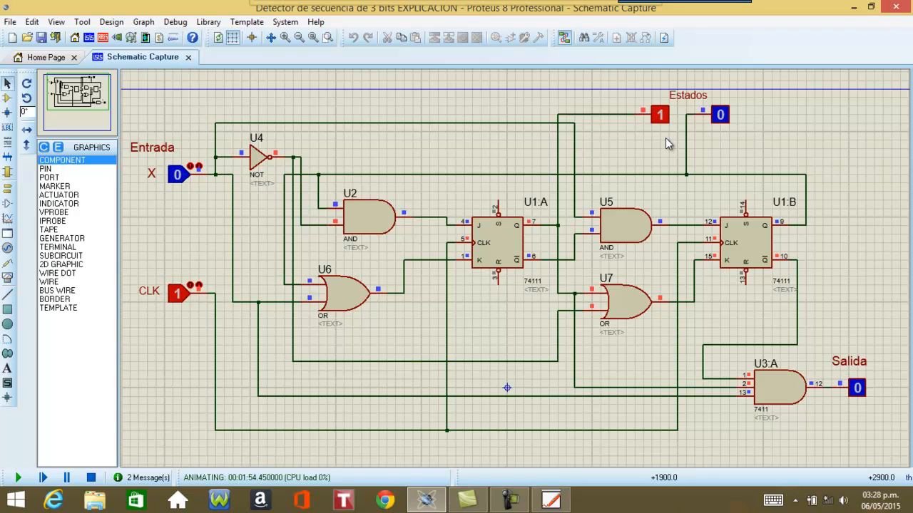
# Switch to Presentation Marker and circle X=1 on the I0 to I1 transition and X=0 on the I1 to I2 transition in blue
pyautogui.click(550, 501)
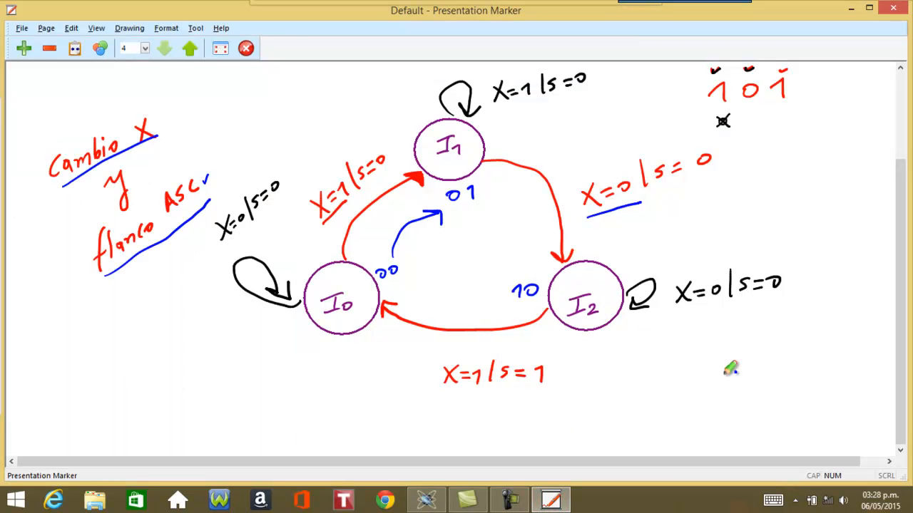
pyautogui.moveTo(369, 6)
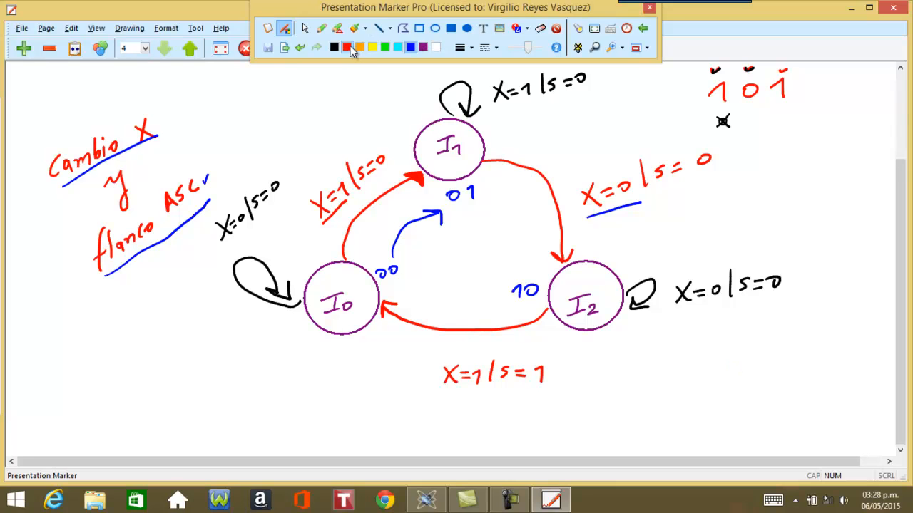
pyautogui.click(326, 31)
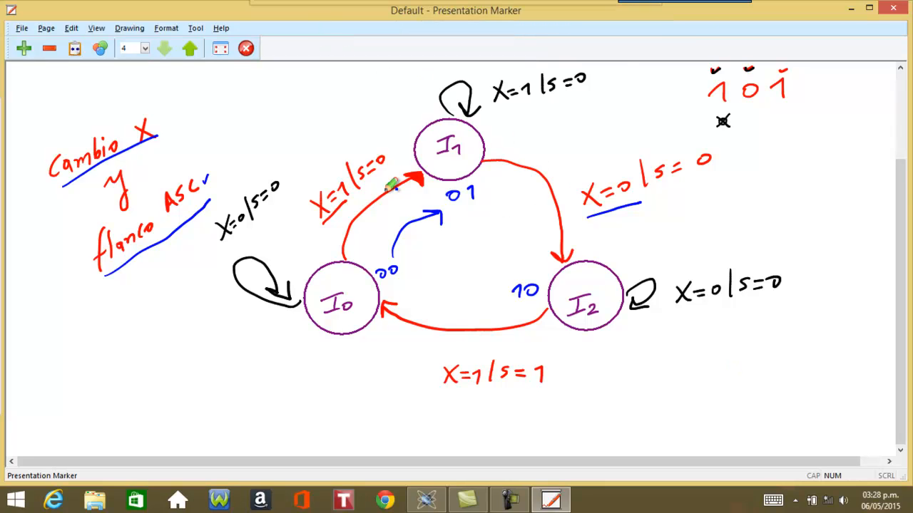
pyautogui.moveTo(326, 182)
pyautogui.mouseDown()
pyautogui.moveTo(316, 203)
pyautogui.moveTo(357, 190)
pyautogui.moveTo(333, 180)
pyautogui.mouseUp()
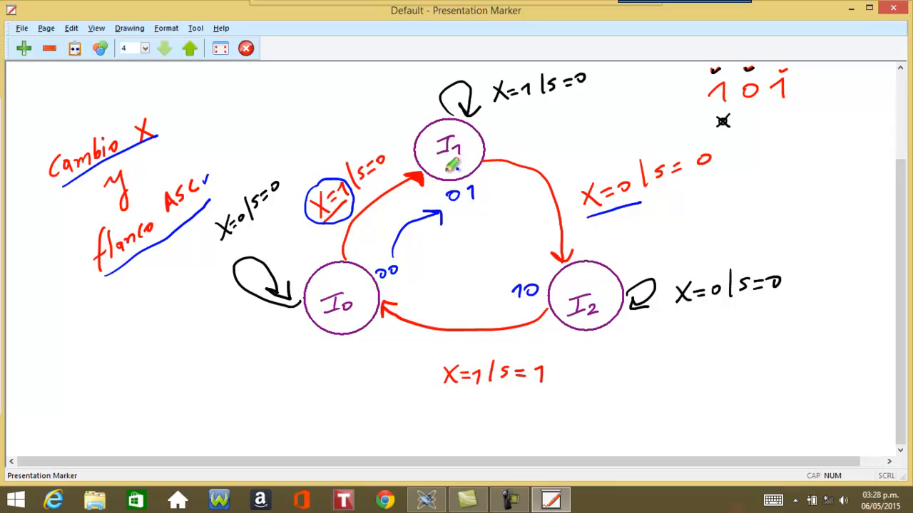
pyautogui.moveTo(591, 178)
pyautogui.mouseDown()
pyautogui.moveTo(642, 198)
pyautogui.moveTo(595, 171)
pyautogui.mouseUp()
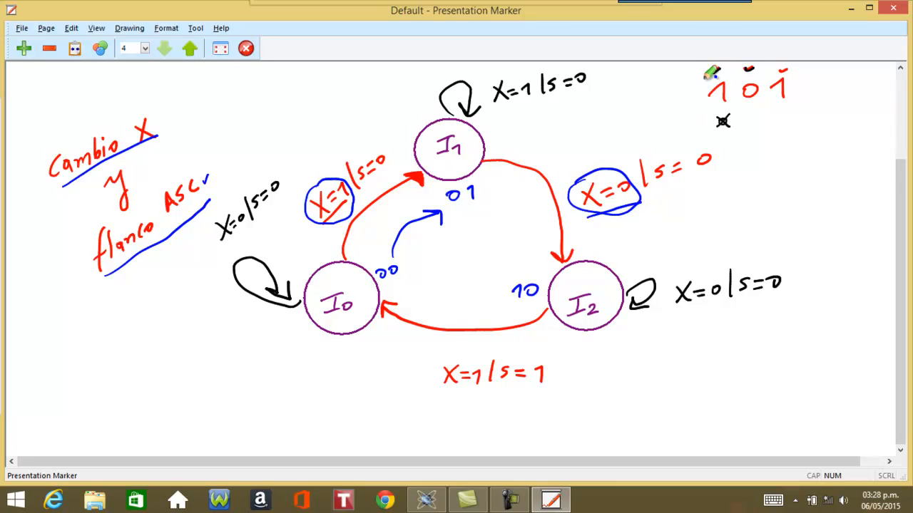
# Tick the first two digits of 101, box its final 1, and underline X=1 and S=1 on the I2 to I0 transition in blue
pyautogui.moveTo(713, 70); pyautogui.dragTo(755, 66)
pyautogui.moveTo(776, 74)
pyautogui.mouseDown()
pyautogui.moveTo(769, 104)
pyautogui.moveTo(801, 80)
pyautogui.moveTo(772, 71)
pyautogui.mouseUp()
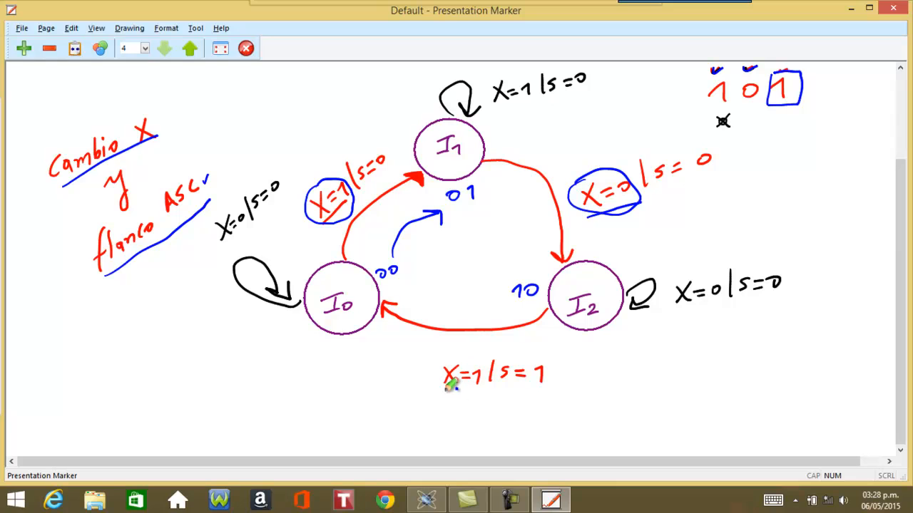
pyautogui.moveTo(439, 391); pyautogui.dragTo(544, 391)
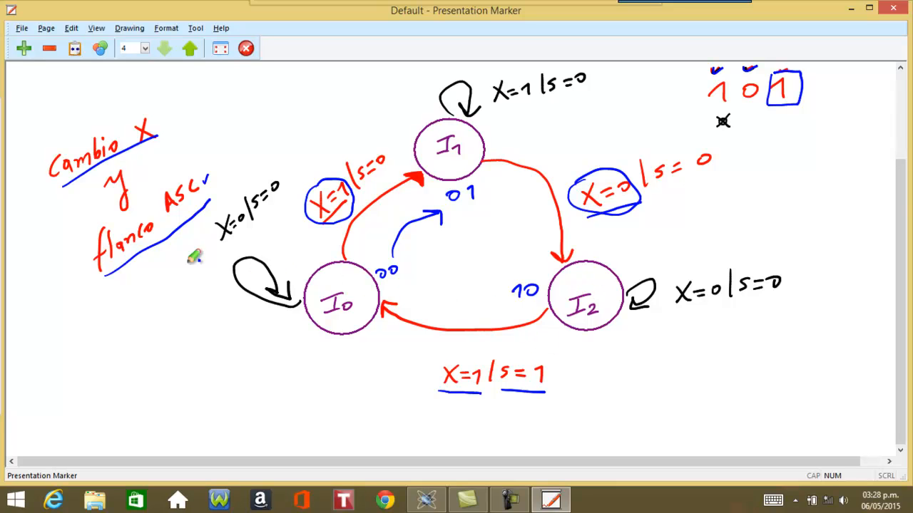
# Box "flanco ASC", tick both handwritten conditions, and circle the final 1 of 101 and the 1 in S=1 in blue
pyautogui.moveTo(111, 272)
pyautogui.mouseDown()
pyautogui.moveTo(99, 278)
pyautogui.moveTo(105, 219)
pyautogui.moveTo(193, 171)
pyautogui.moveTo(211, 203)
pyautogui.mouseUp()
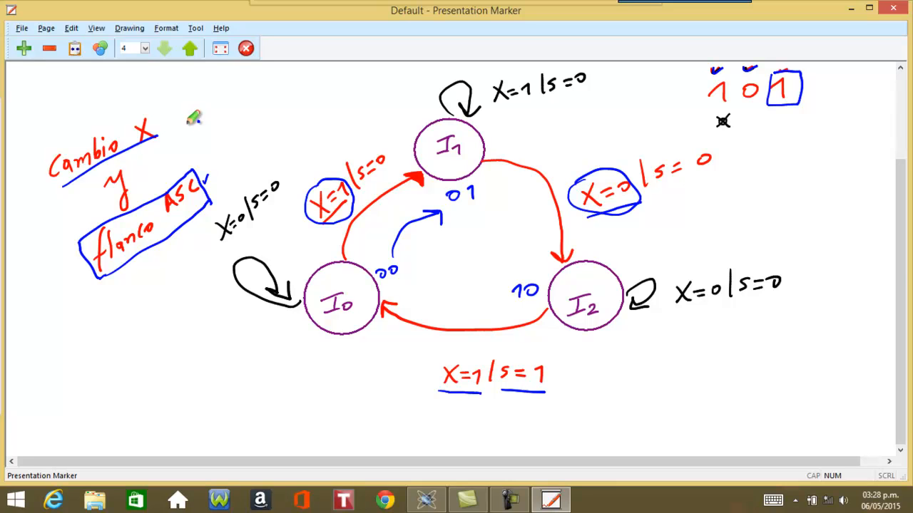
pyautogui.moveTo(169, 113); pyautogui.dragTo(200, 93)
pyautogui.moveTo(218, 160); pyautogui.dragTo(241, 148)
pyautogui.moveTo(780, 72)
pyautogui.mouseDown()
pyautogui.moveTo(806, 78)
pyautogui.moveTo(783, 71)
pyautogui.mouseUp()
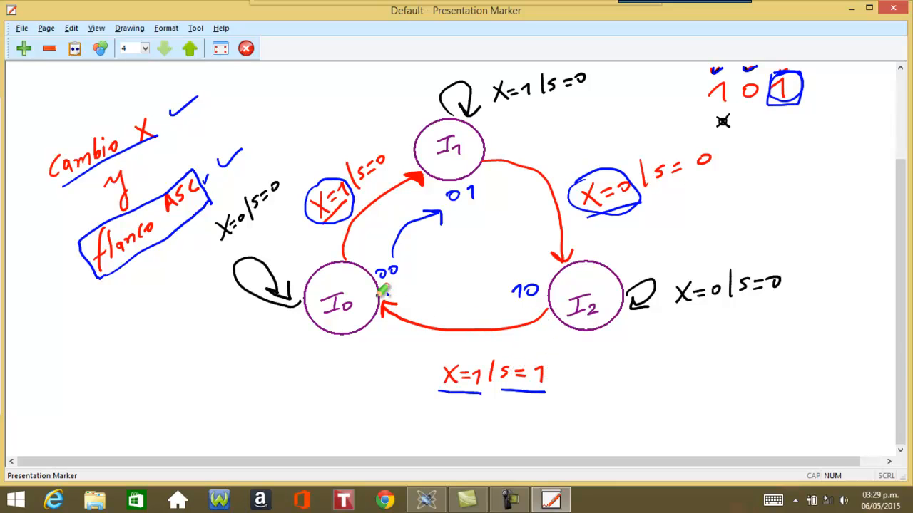
pyautogui.moveTo(542, 353); pyautogui.dragTo(546, 350)
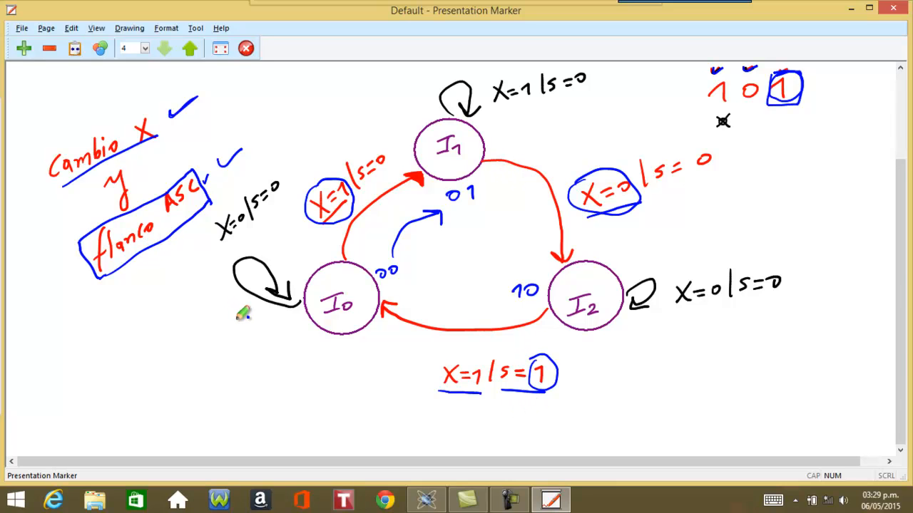
# Return to Proteus and set CLK to 0, check the diagram's I2 to I0 output on the whiteboard, and set X to 1
pyautogui.click(426, 501)
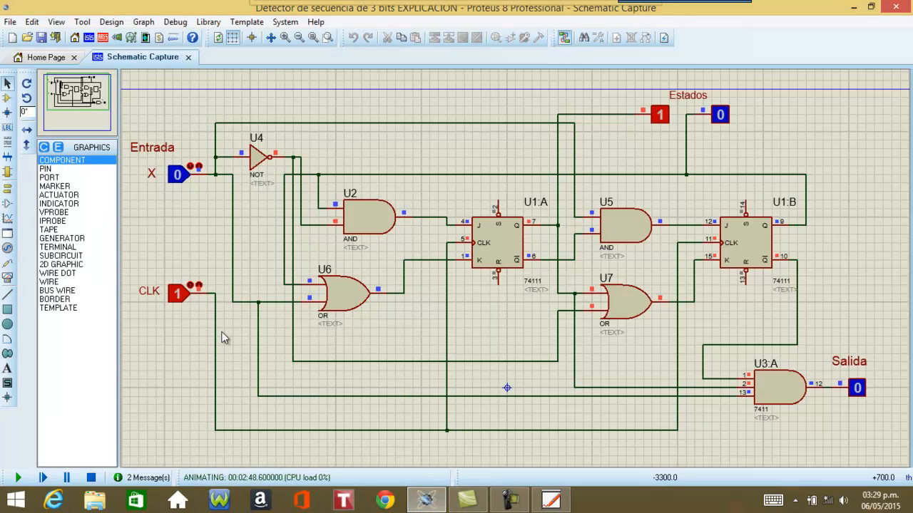
pyautogui.click(179, 296)
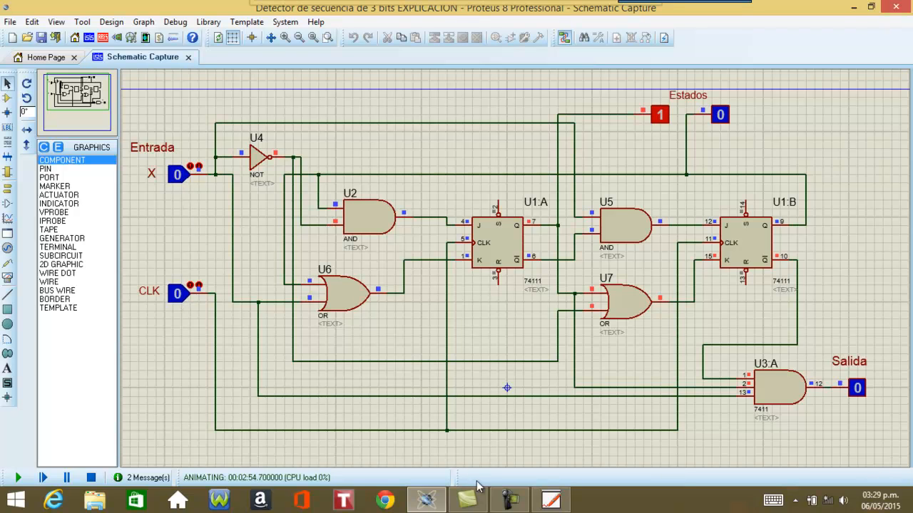
pyautogui.click(551, 503)
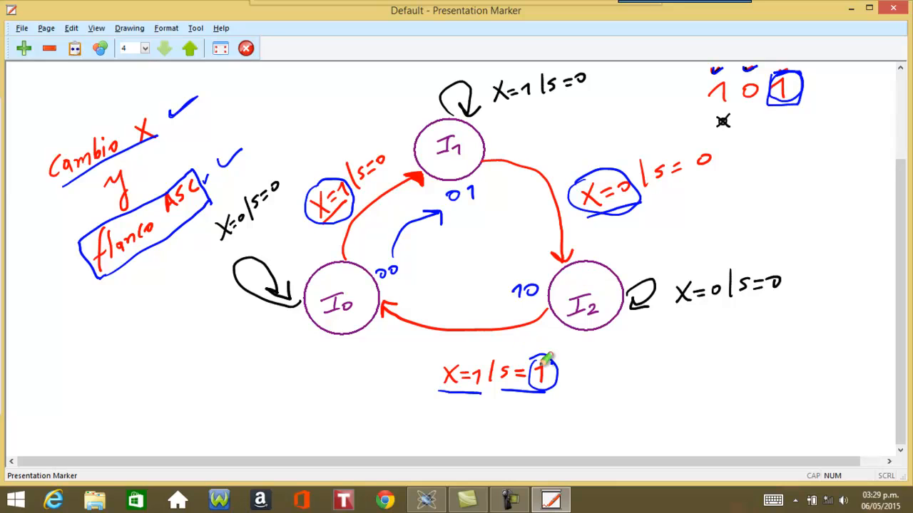
pyautogui.click(426, 500)
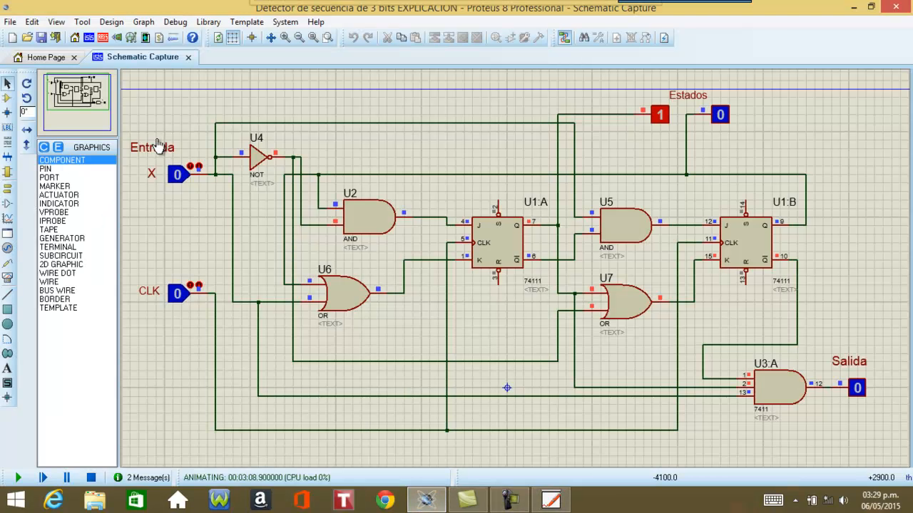
pyautogui.click(177, 175)
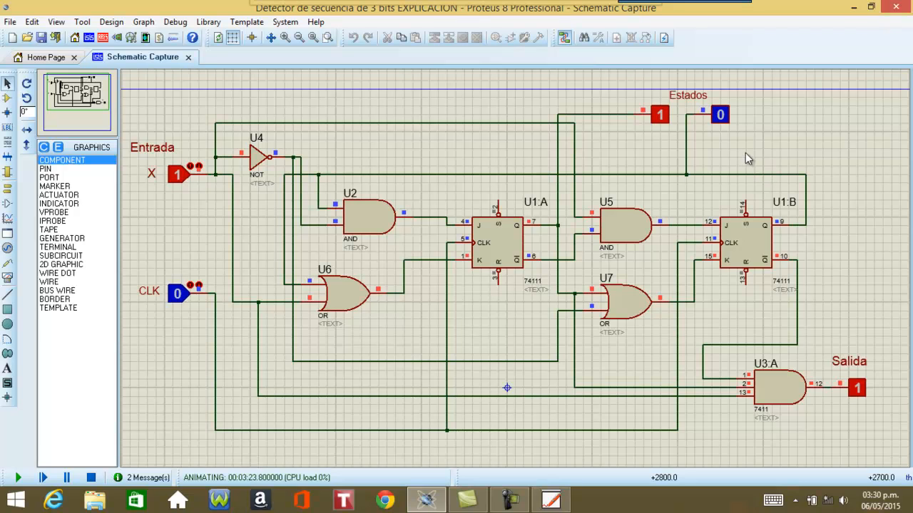
# Switch to Presentation Marker and circle the final 1 of 101 and the 1 in S=1 repeatedly in blue for emphasis
pyautogui.click(550, 501)
pyautogui.moveTo(784, 86)
pyautogui.mouseDown()
pyautogui.moveTo(800, 71)
pyautogui.moveTo(765, 90)
pyautogui.mouseUp()
pyautogui.moveTo(545, 354)
pyautogui.mouseDown()
pyautogui.moveTo(554, 350)
pyautogui.moveTo(531, 381)
pyautogui.mouseUp()
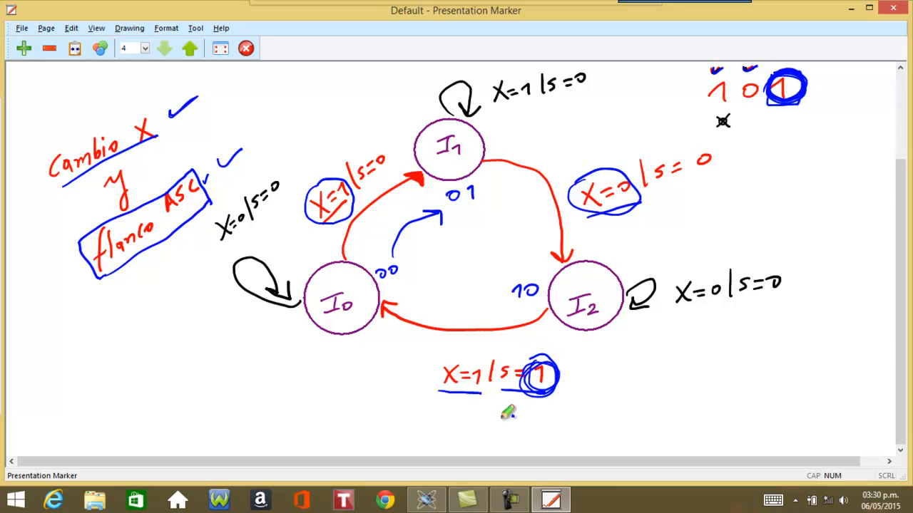
# Return to Proteus and set CLK to 1 to simulate the I2 to I0 transition, and set X back to 0
pyautogui.click(431, 495)
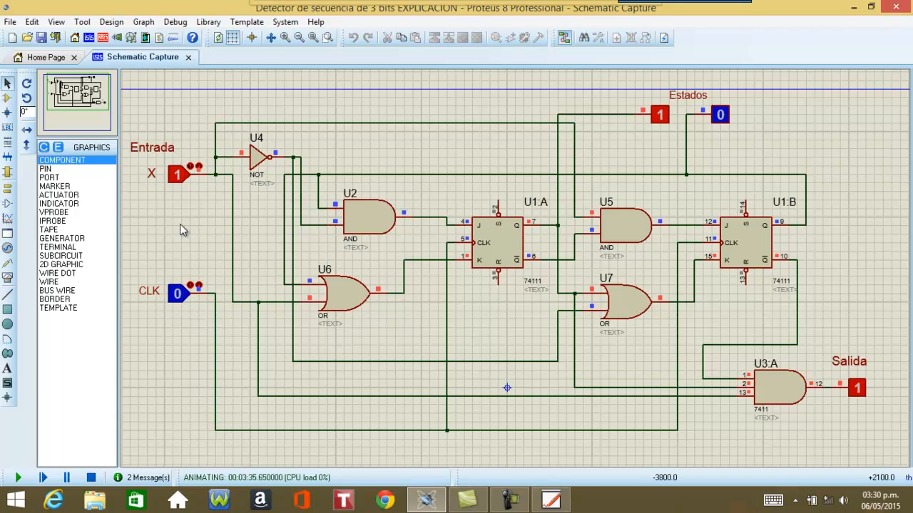
pyautogui.click(178, 295)
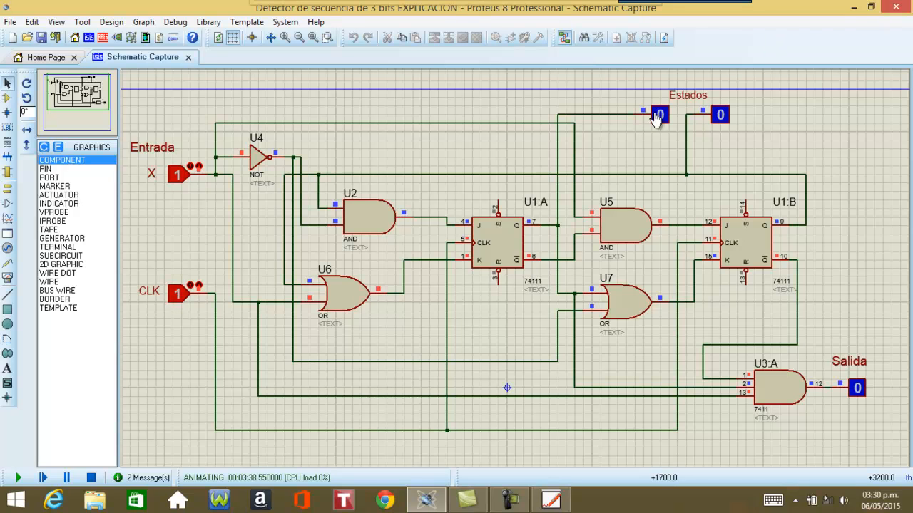
pyautogui.click(177, 175)
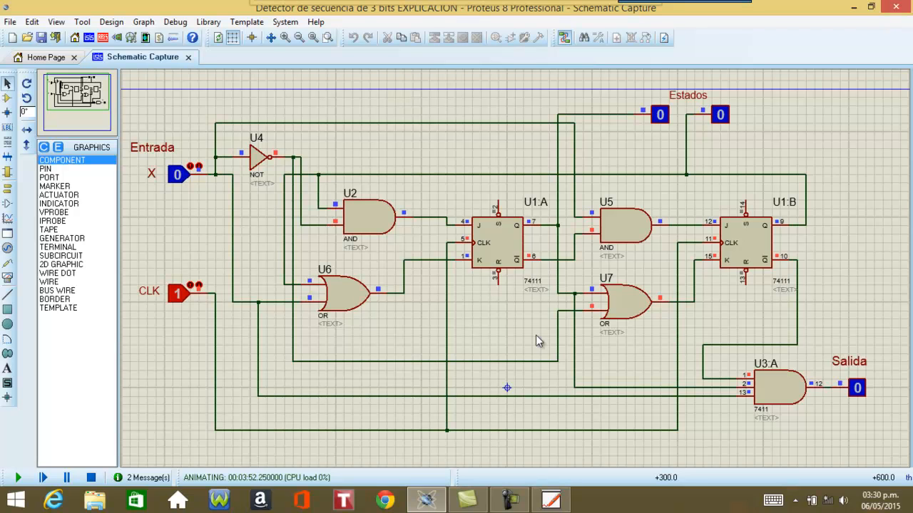
# Switch to Presentation Marker and review the state diagram and tables on page 1, including in full screen
pyautogui.click(549, 500)
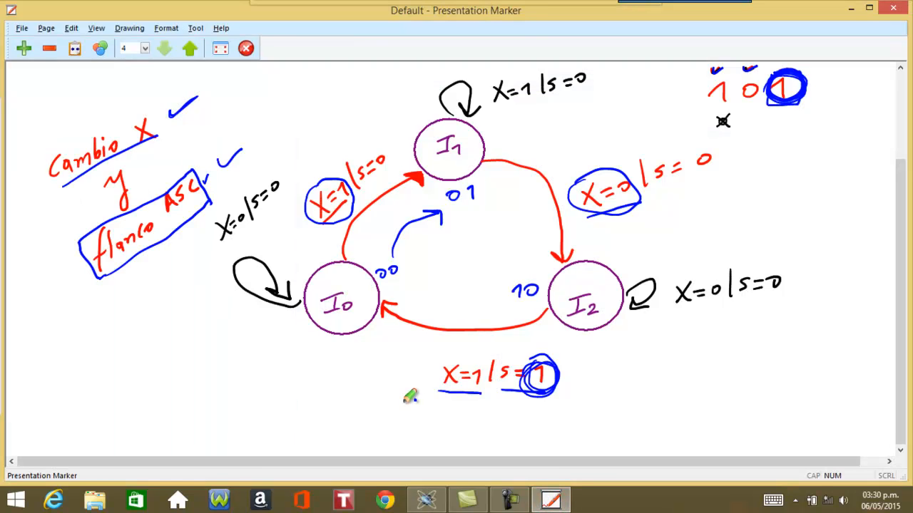
pyautogui.click(135, 48)
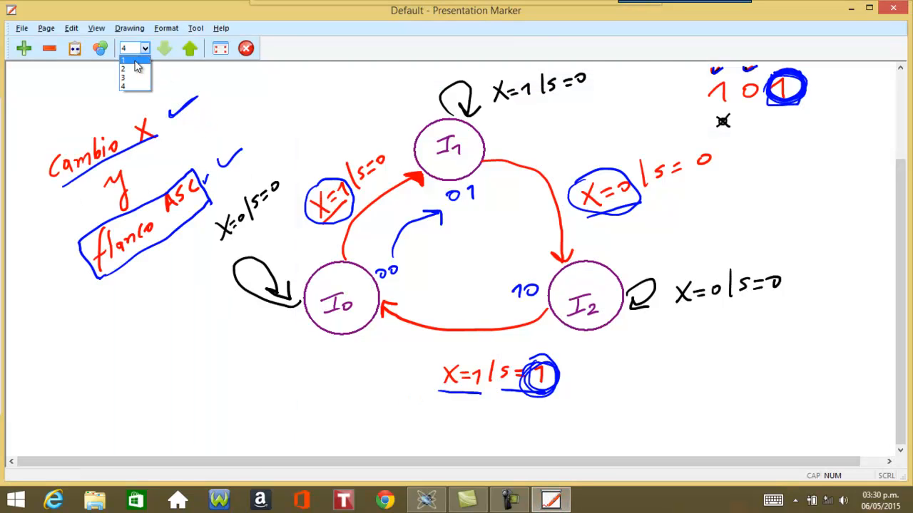
pyautogui.click(136, 61)
pyautogui.moveTo(901, 218); pyautogui.dragTo(906, 111)
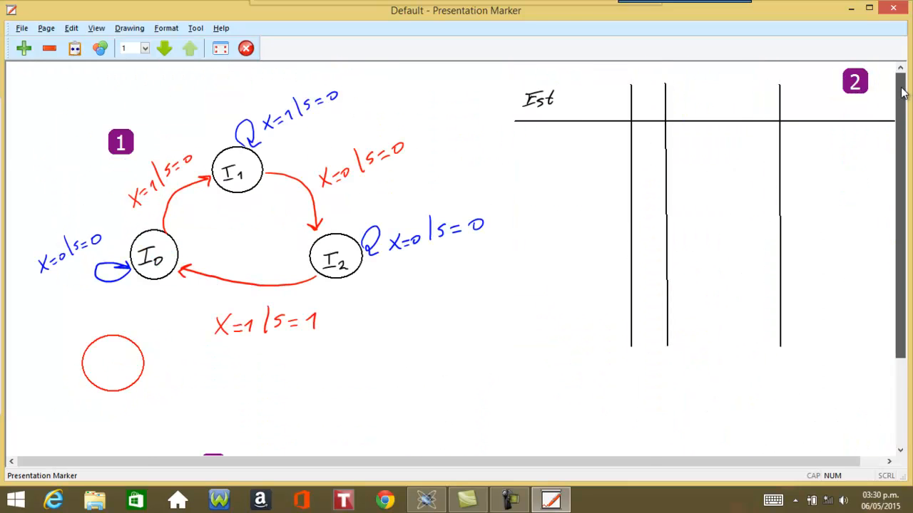
pyautogui.click(220, 47)
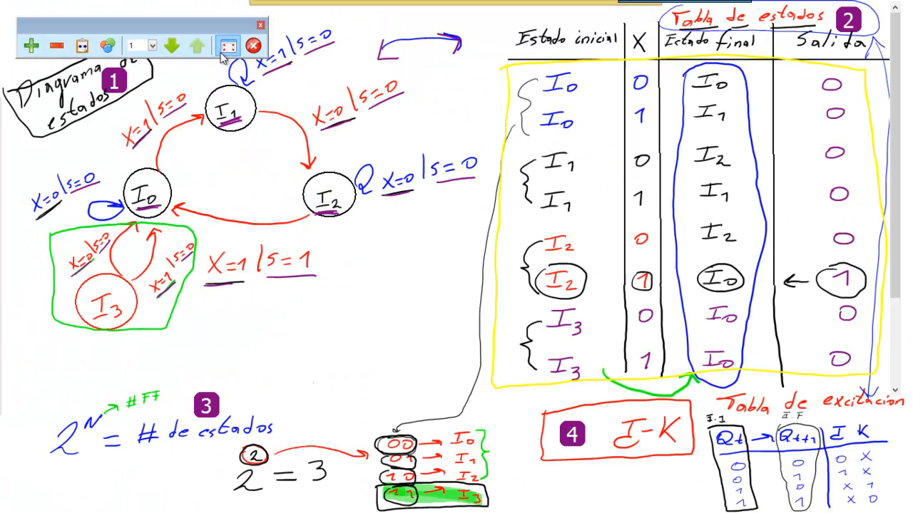
pyautogui.moveTo(201, 34); pyautogui.dragTo(187, 10)
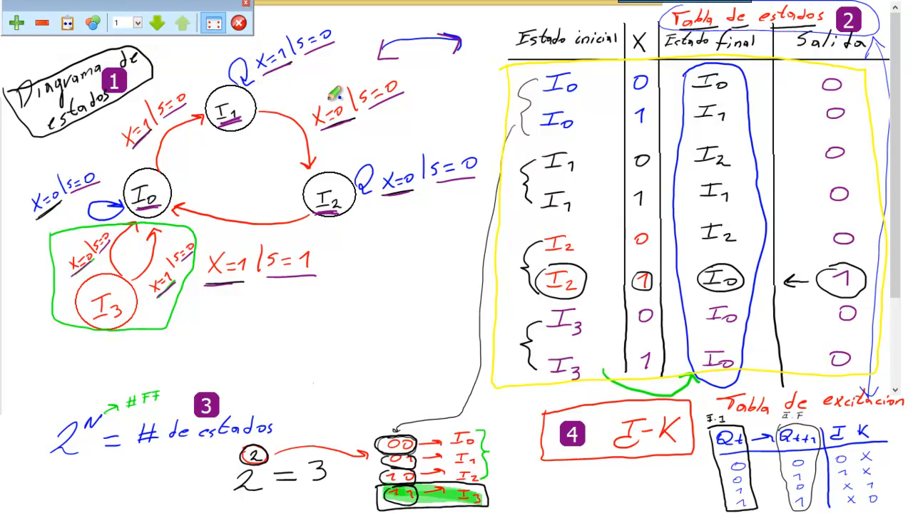
pyautogui.click(214, 23)
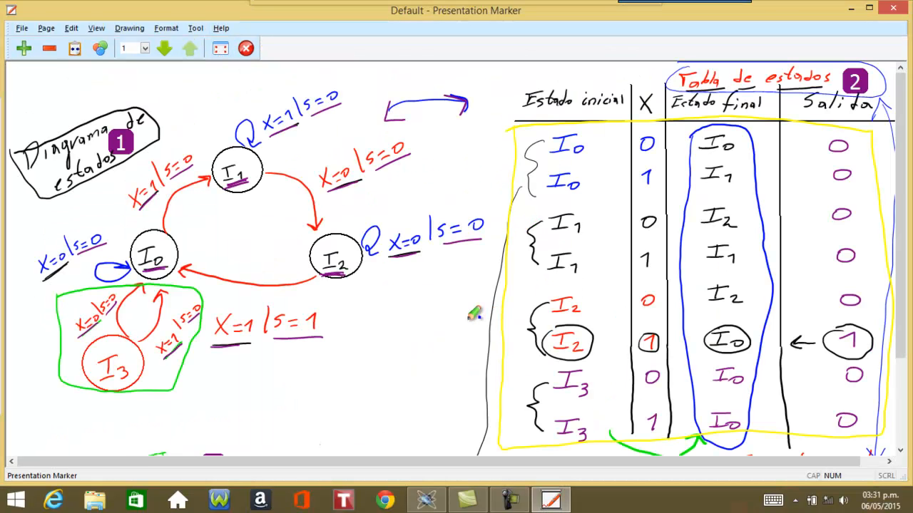
pyautogui.click(509, 501)
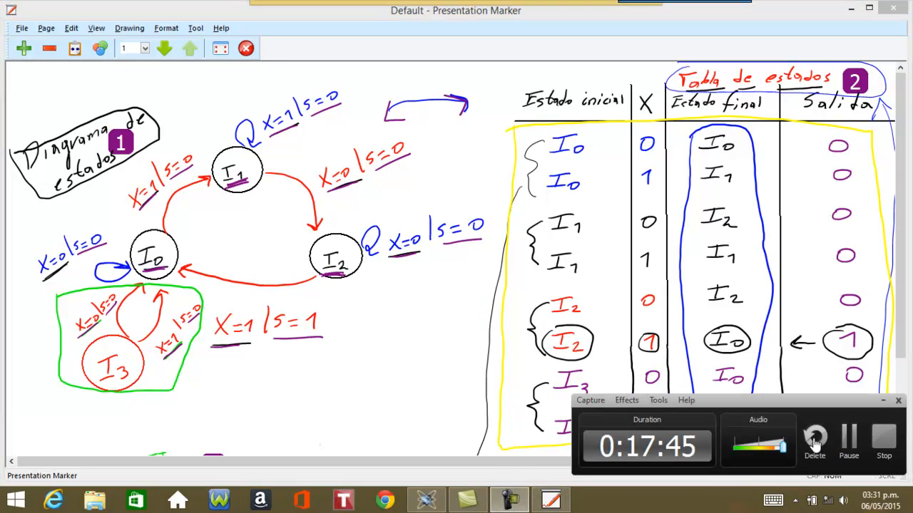